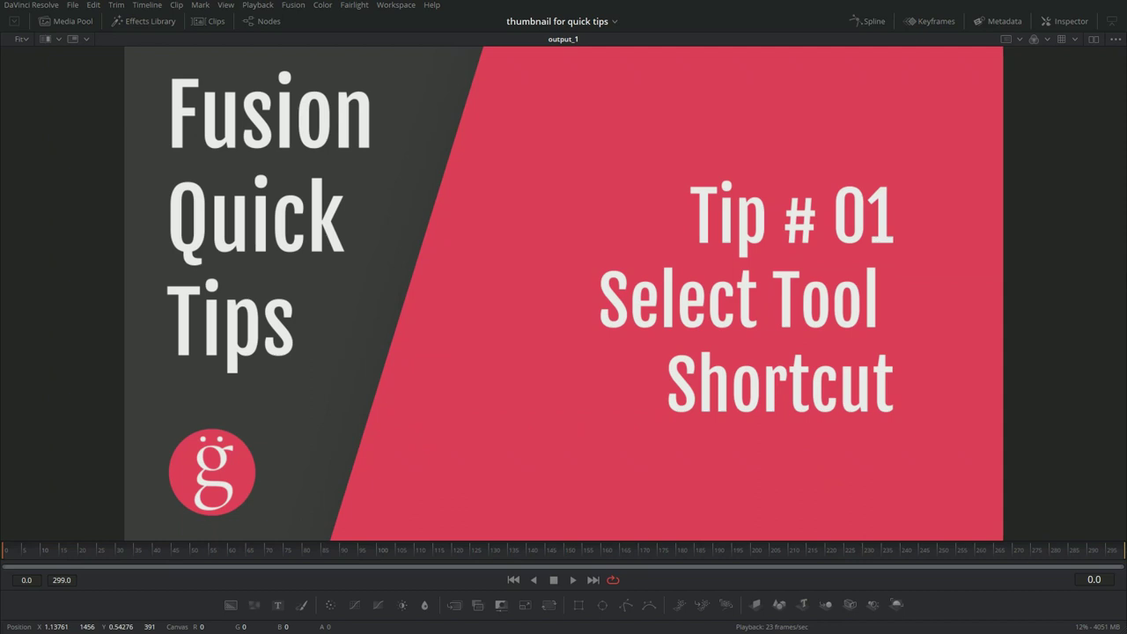
{"action": "left_click", "coordinate": [258, 21]}
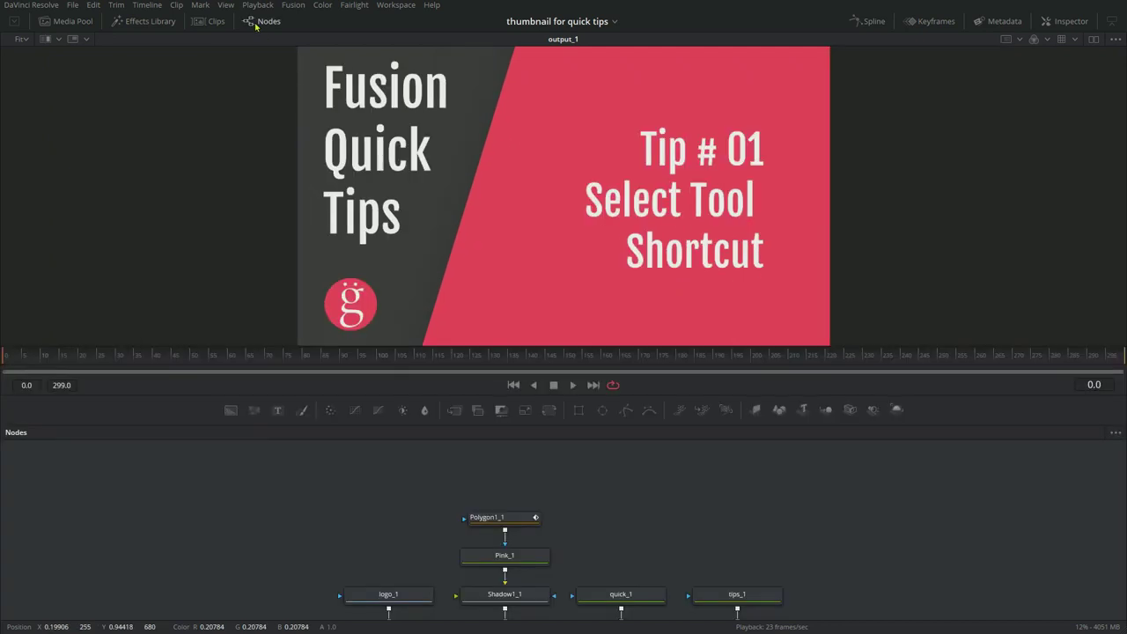
{"action": "key", "text": "shift+space"}
{"action": "type", "text": "bg"}
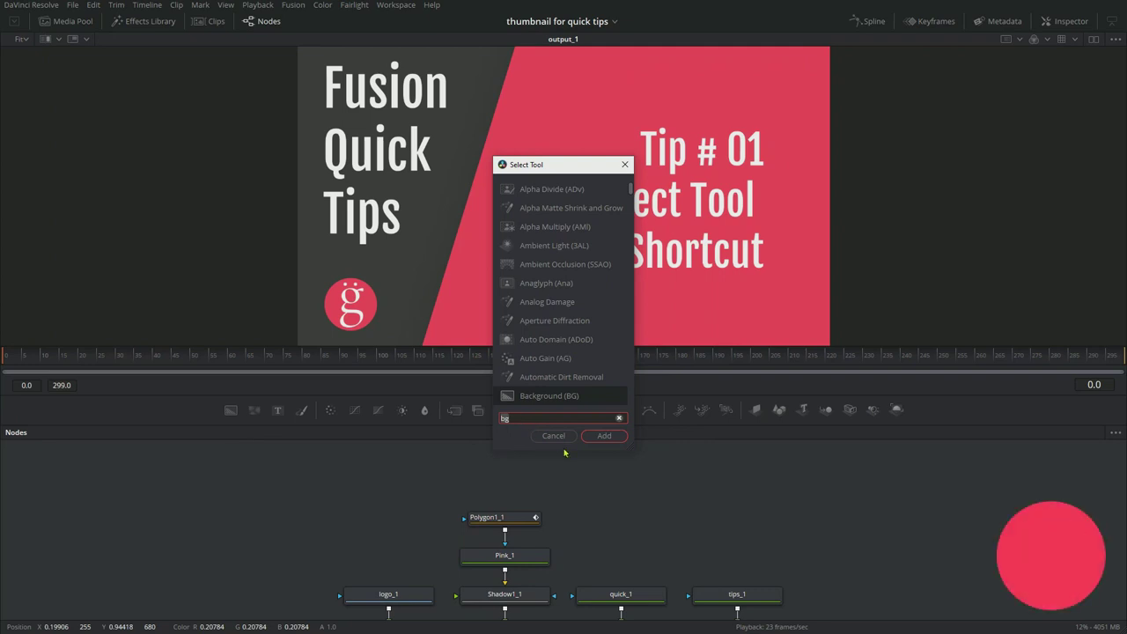
{"action": "key", "text": "Return"}
{"action": "right_click", "coordinate": [181, 480]}
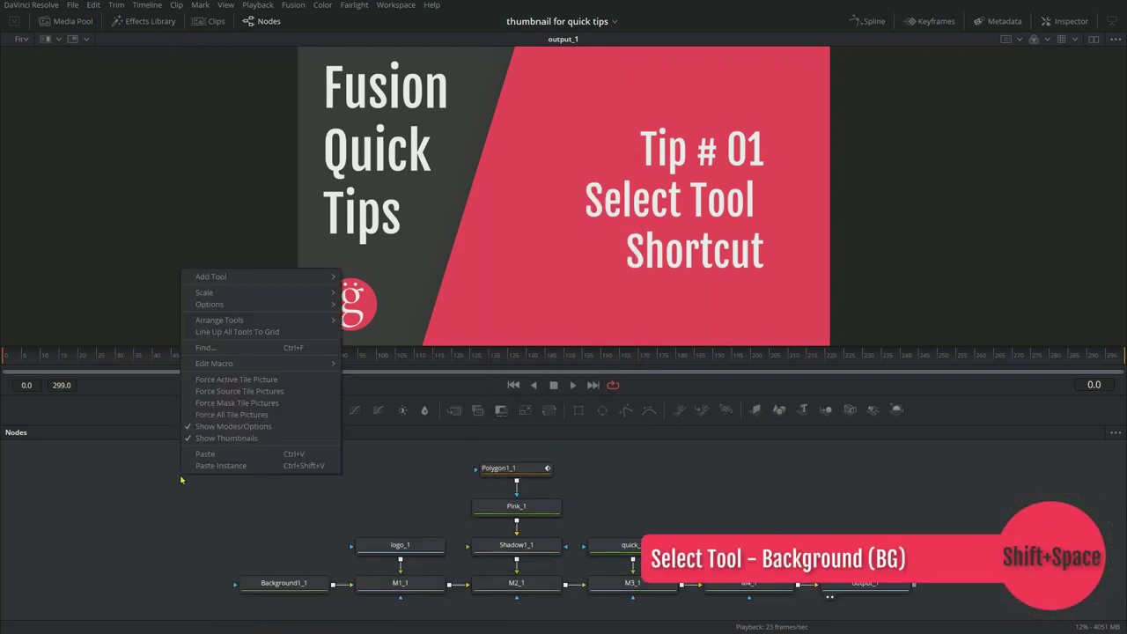
{"action": "mouse_move", "coordinate": [248, 281]}
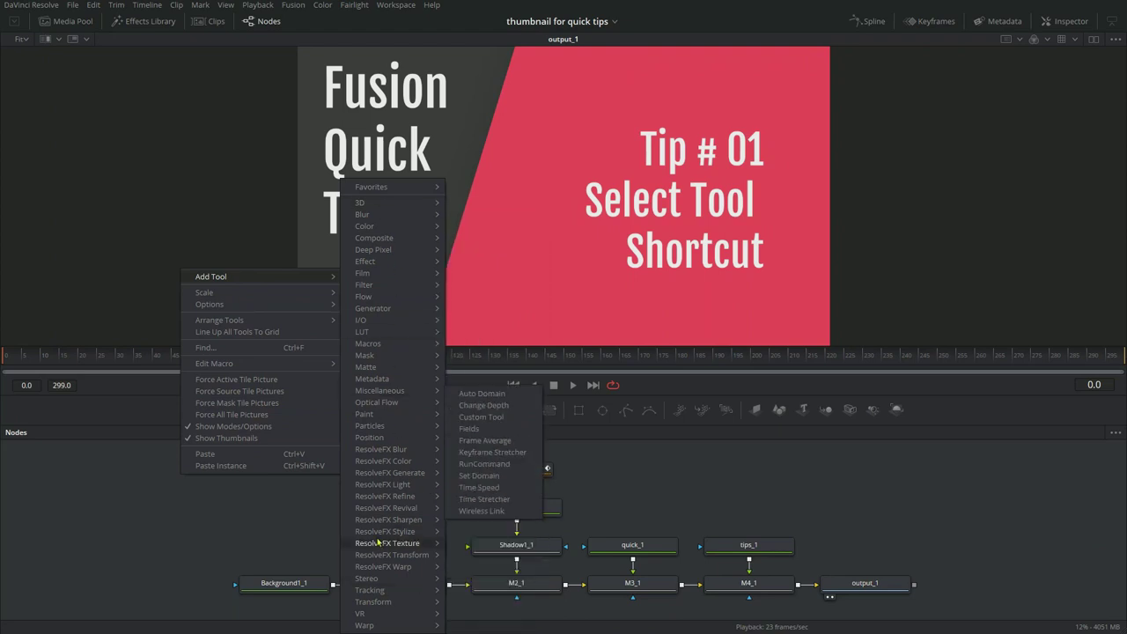
{"action": "mouse_move", "coordinate": [439, 311]}
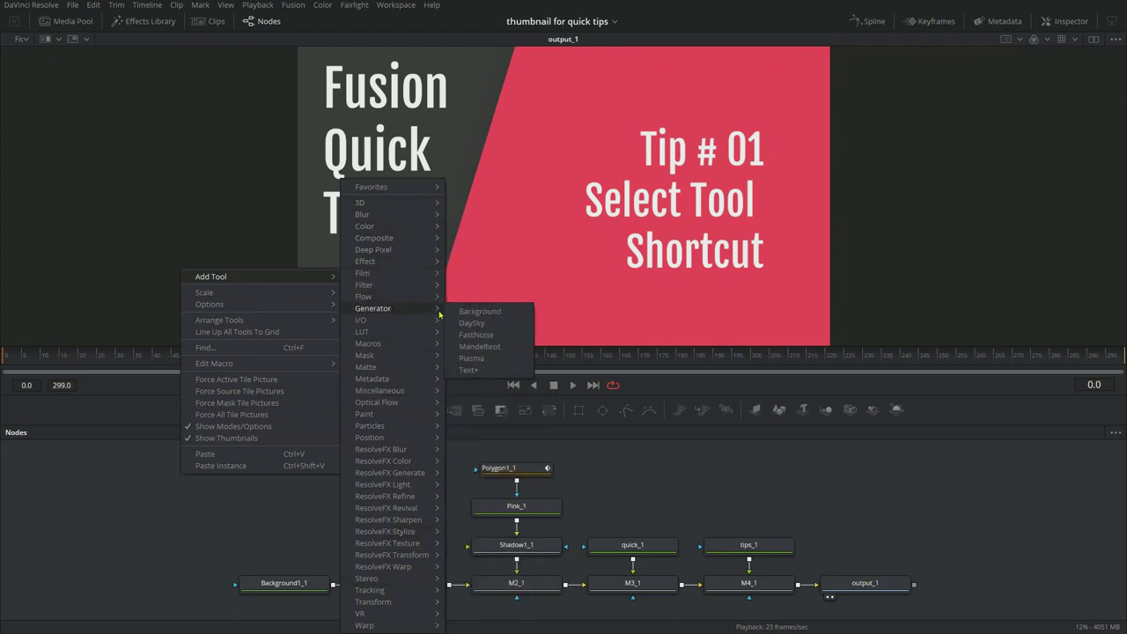
{"action": "left_click", "coordinate": [476, 313]}
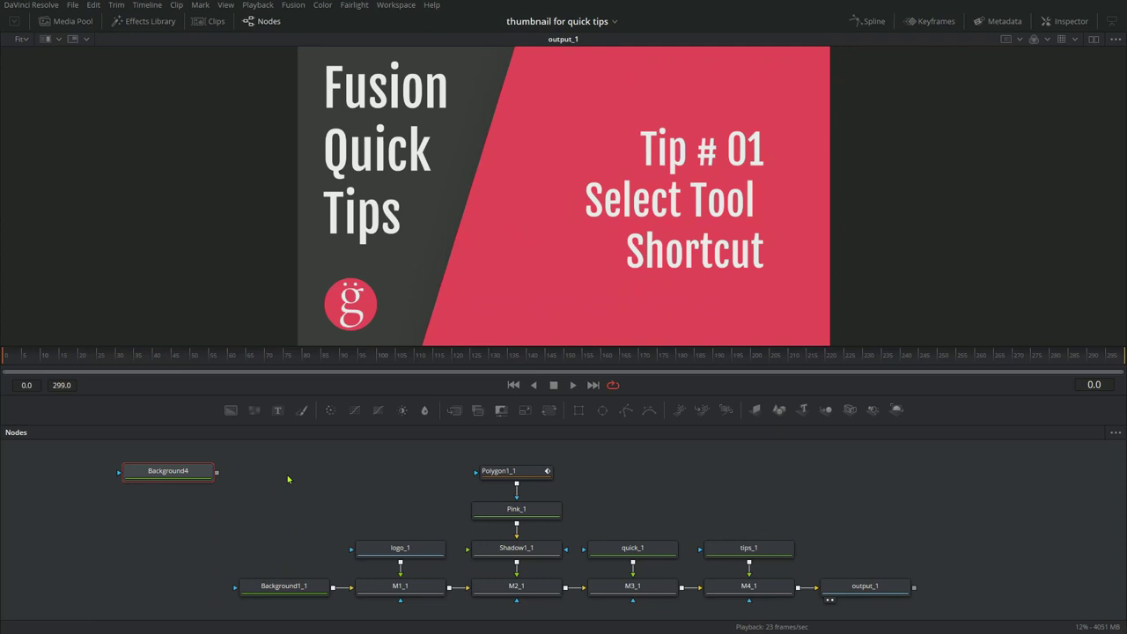
{"action": "left_click_drag", "start_coordinate": [214, 509], "coordinate": [197, 458]}
{"action": "key", "text": "Delete"}
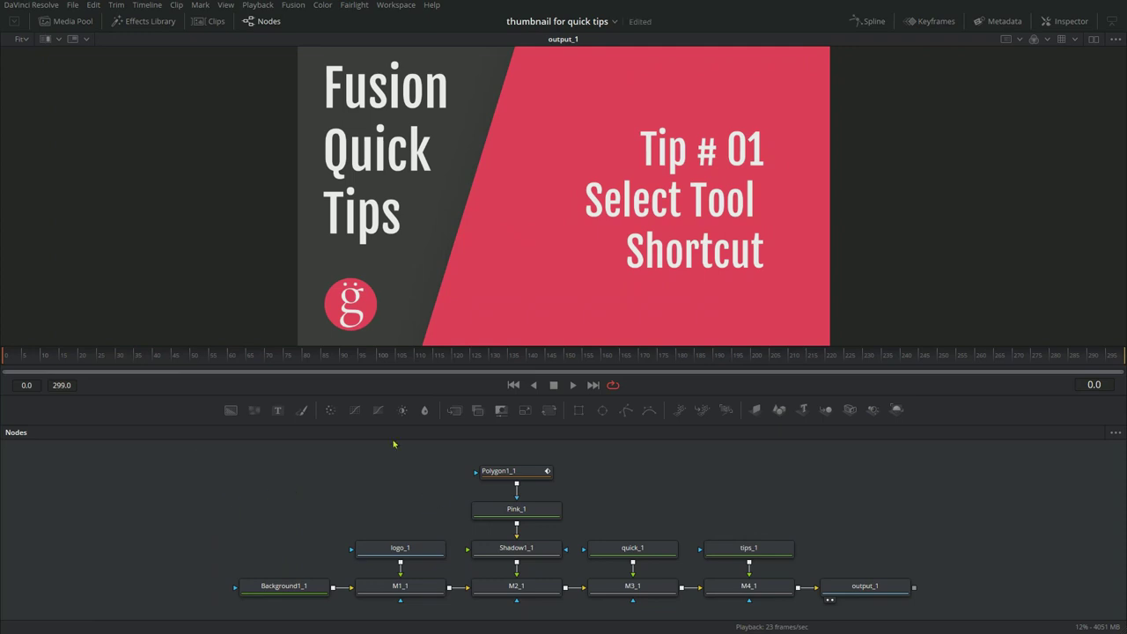
{"action": "left_click", "coordinate": [146, 21]}
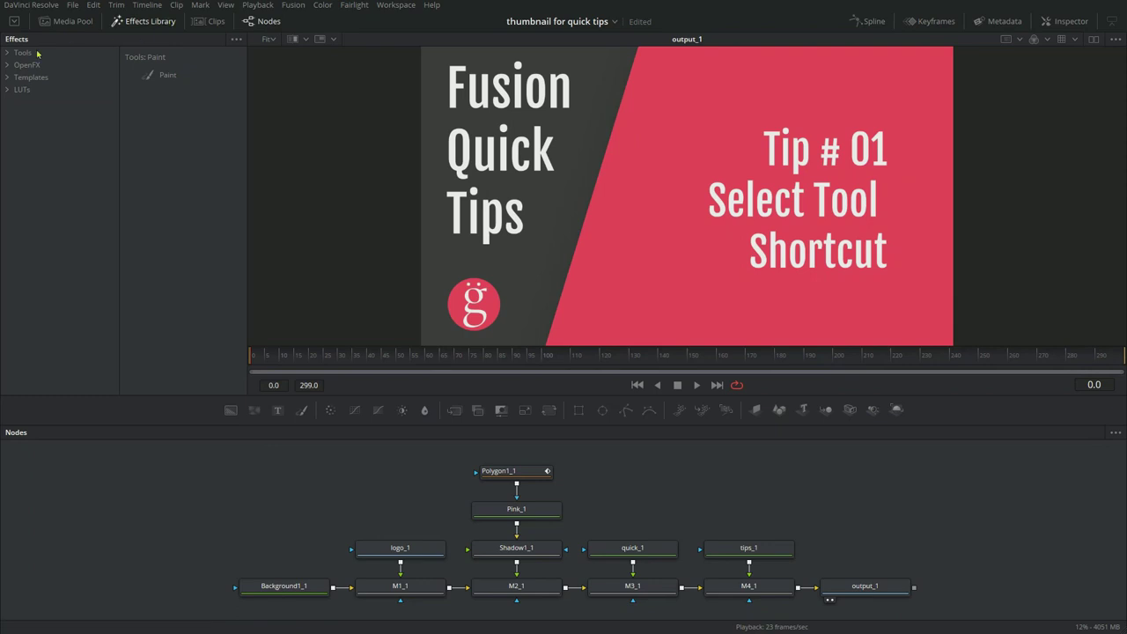
{"action": "left_click", "coordinate": [8, 53]}
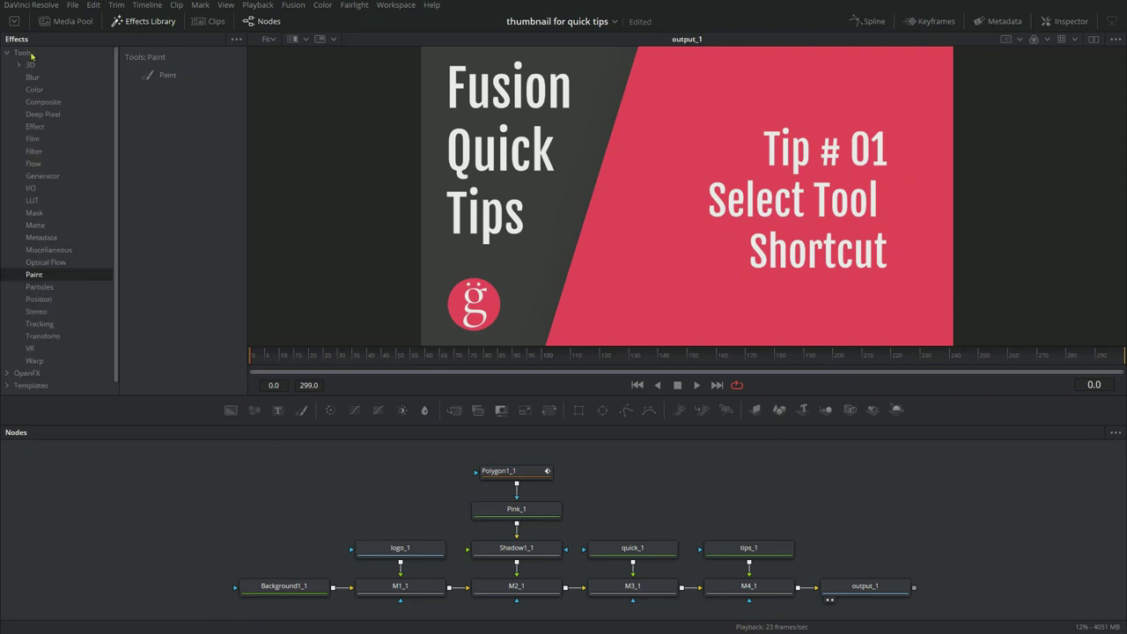
{"action": "left_click", "coordinate": [44, 175]}
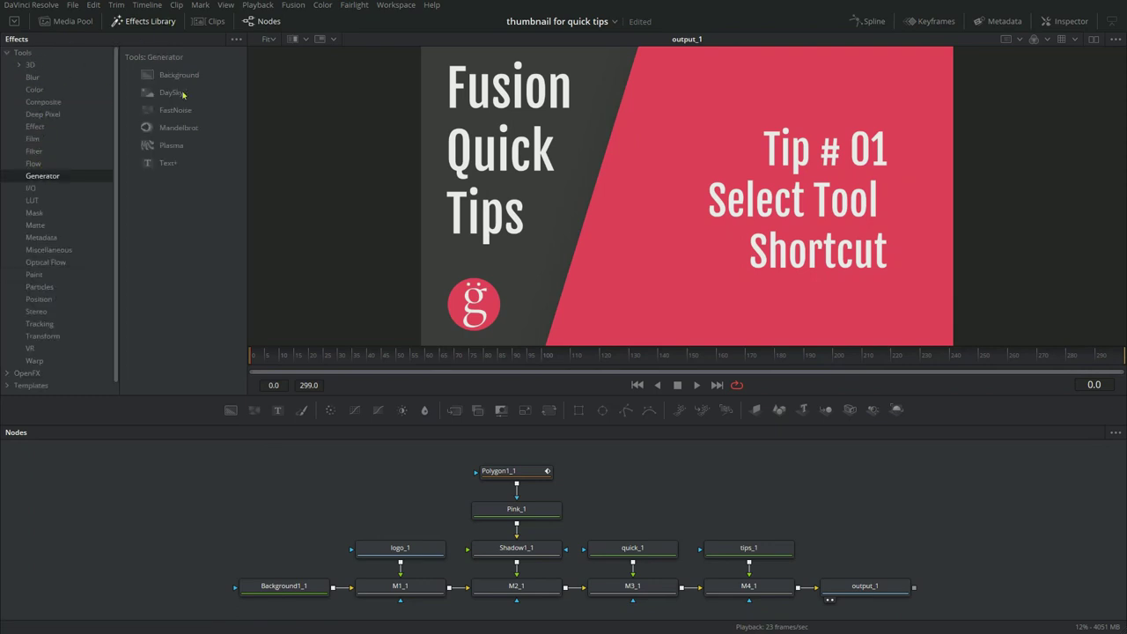
{"action": "left_click", "coordinate": [179, 76]}
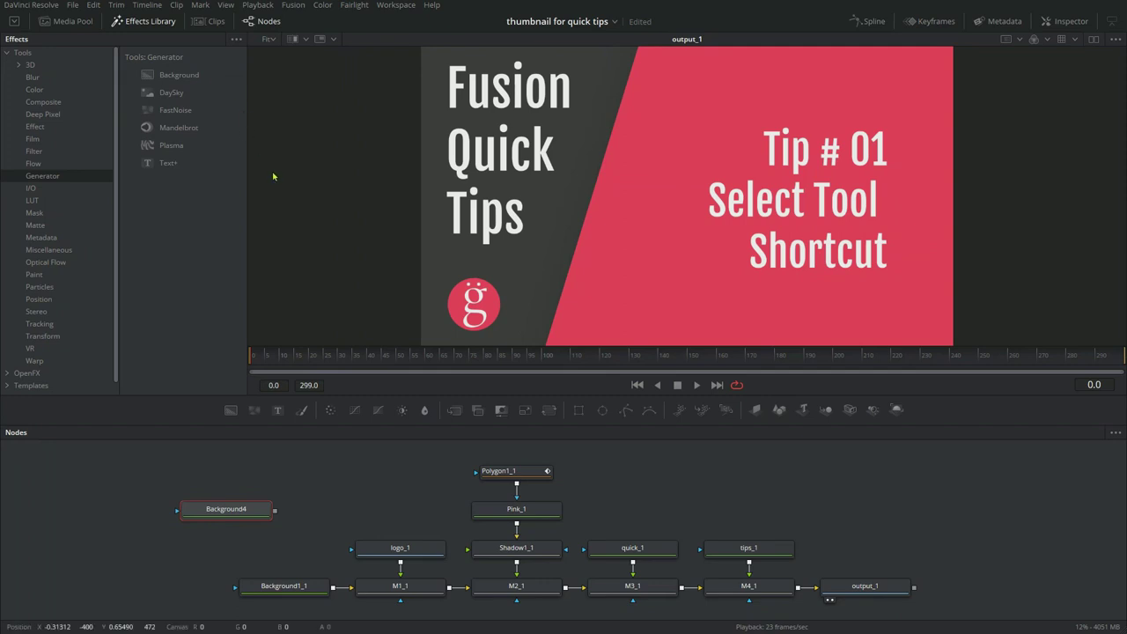
{"action": "left_click", "coordinate": [146, 20]}
{"action": "left_click", "coordinate": [230, 540]}
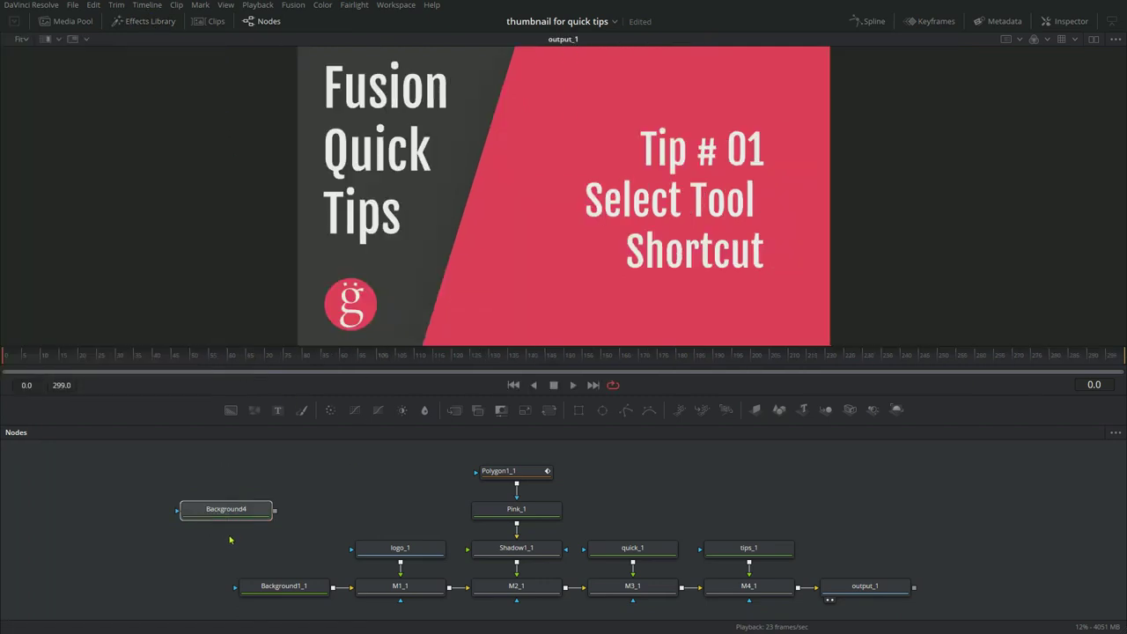
{"action": "key", "text": "Delete"}
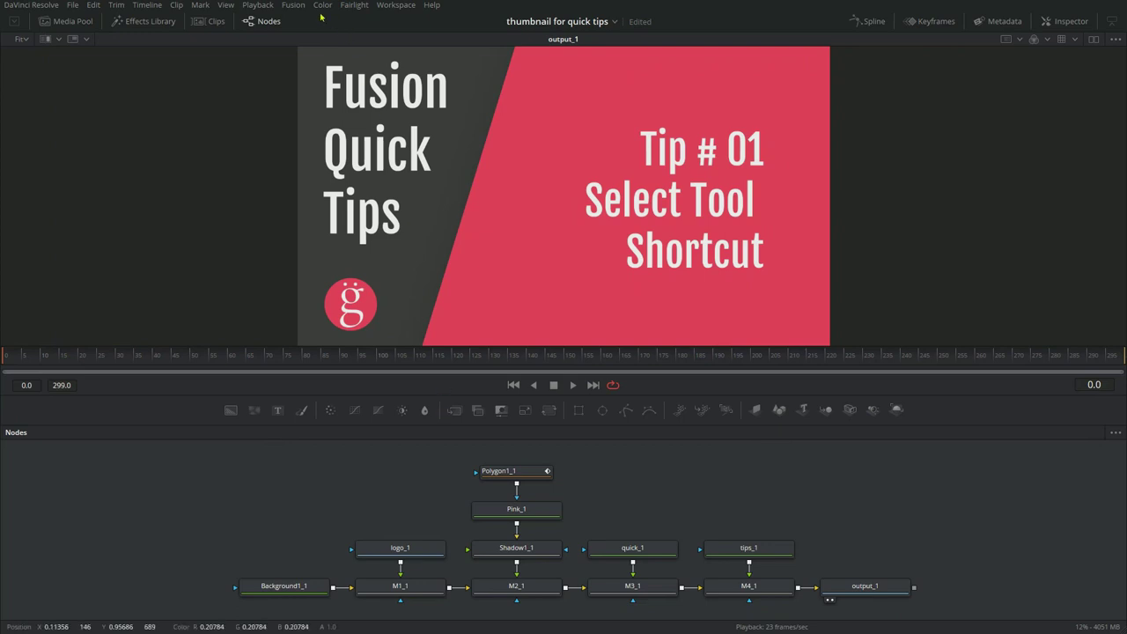
Step: Turn on the Fusion toolbar and drag an ImagePlane3D node in beside Pink_1
{"action": "left_click", "coordinate": [293, 5]}
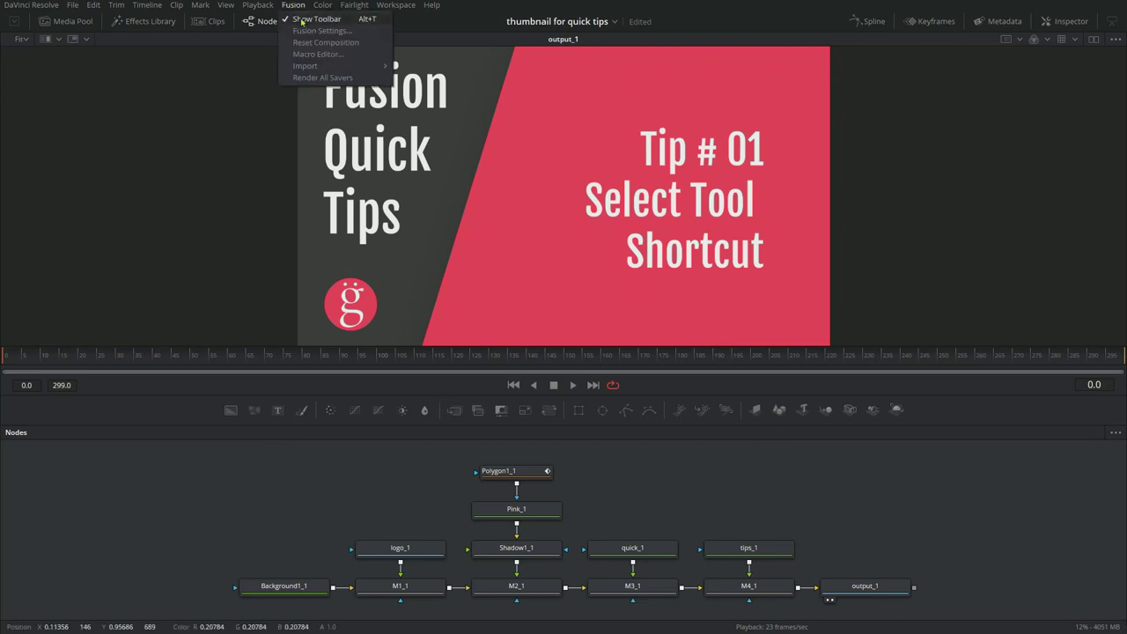
{"action": "left_click", "coordinate": [366, 21]}
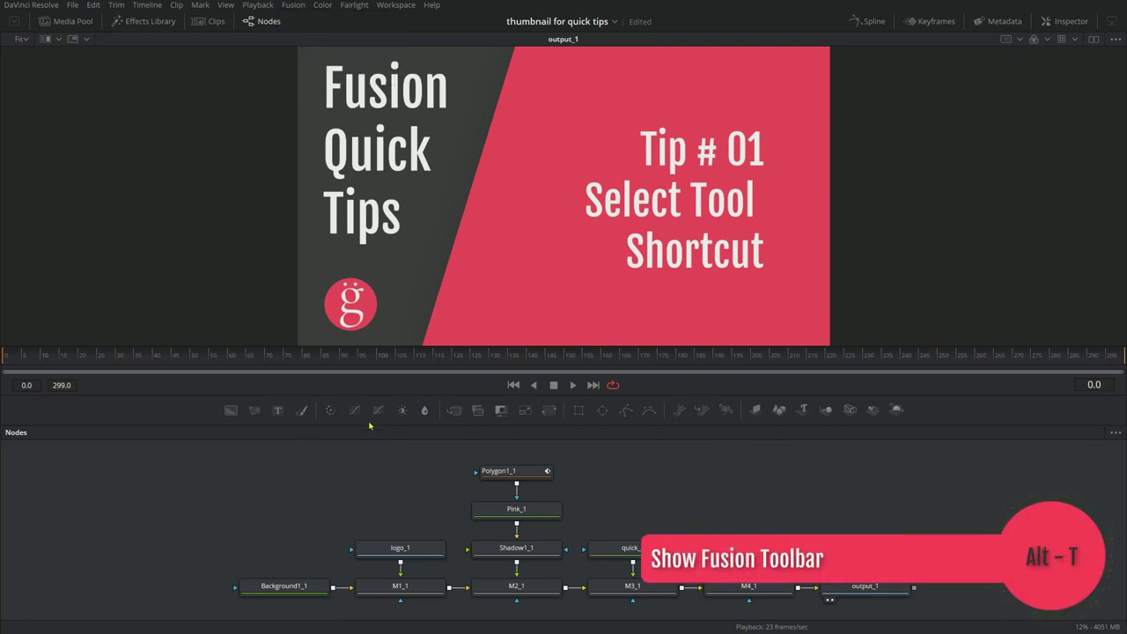
{"action": "left_click_drag", "start_coordinate": [756, 409], "coordinate": [284, 509]}
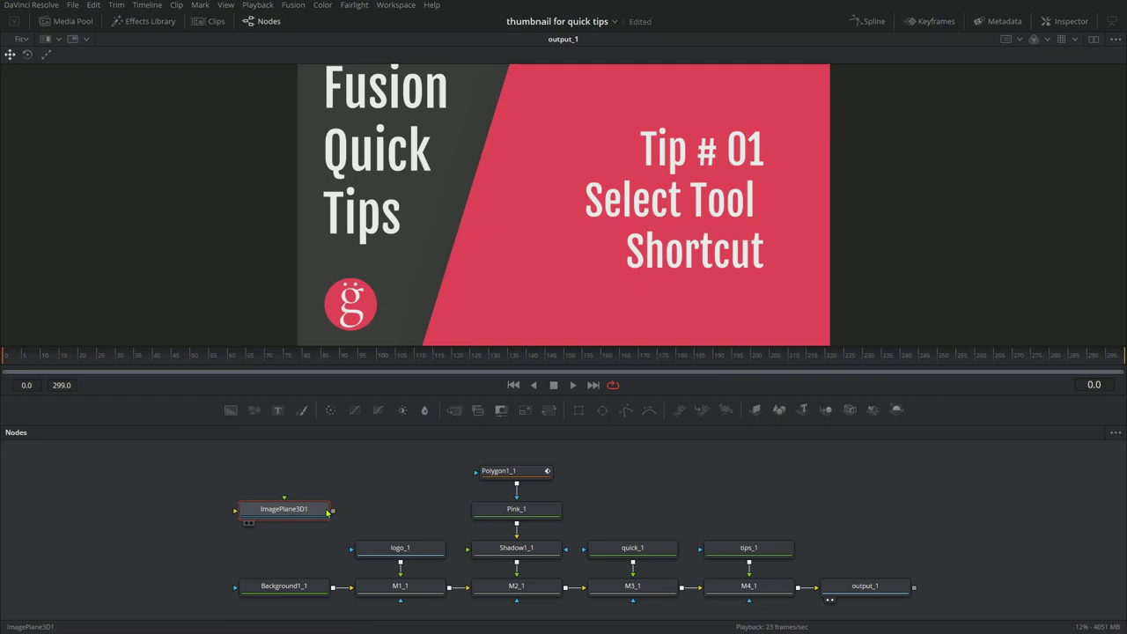
Step: Remove the trial ImagePlane3D1 node and hide the Fusion toolbar again
{"action": "left_click", "coordinate": [273, 479]}
{"action": "key", "text": "ctrl+z"}
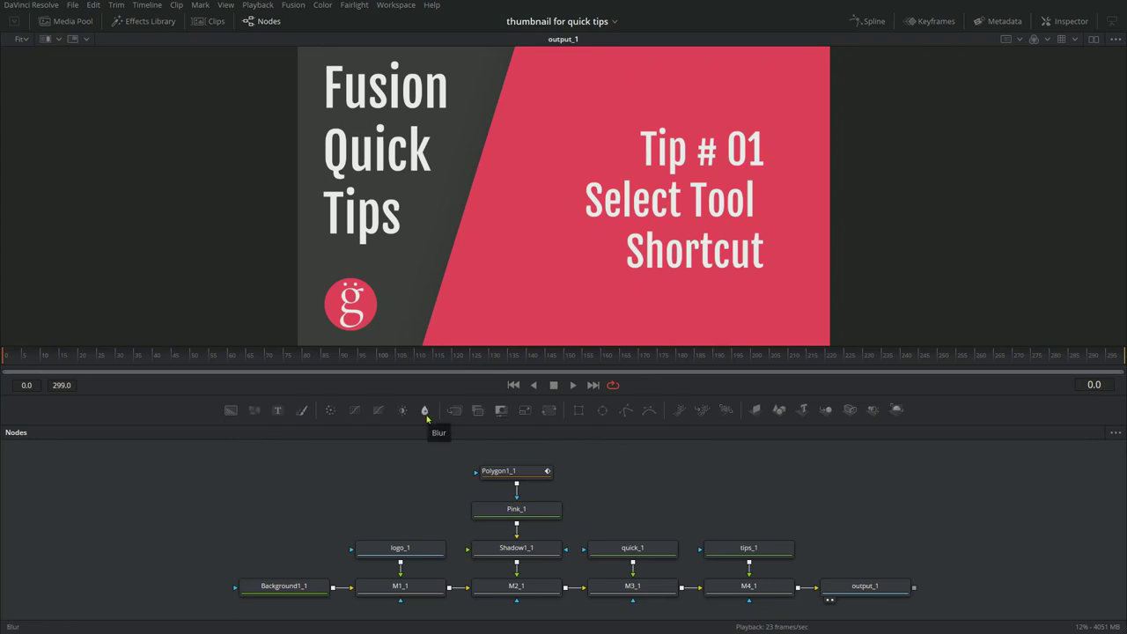
{"action": "key", "text": "ctrl+shift+t"}
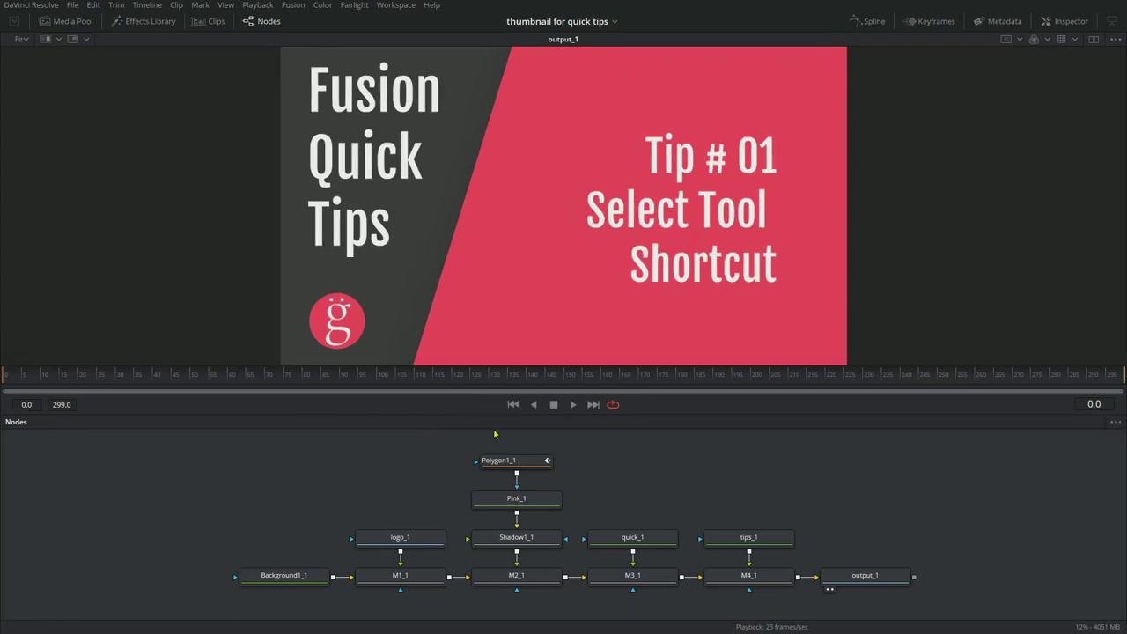
Step: Re-show the tool shortcut row, raise the splitter to enlarge the node graph, and zoom the nodes
{"action": "key", "text": "ctrl+shift+t"}
{"action": "left_click_drag", "start_coordinate": [482, 413], "coordinate": [480, 343]}
{"action": "scroll", "coordinate": [664, 438], "scroll_direction": "up", "scroll_amount": 5}
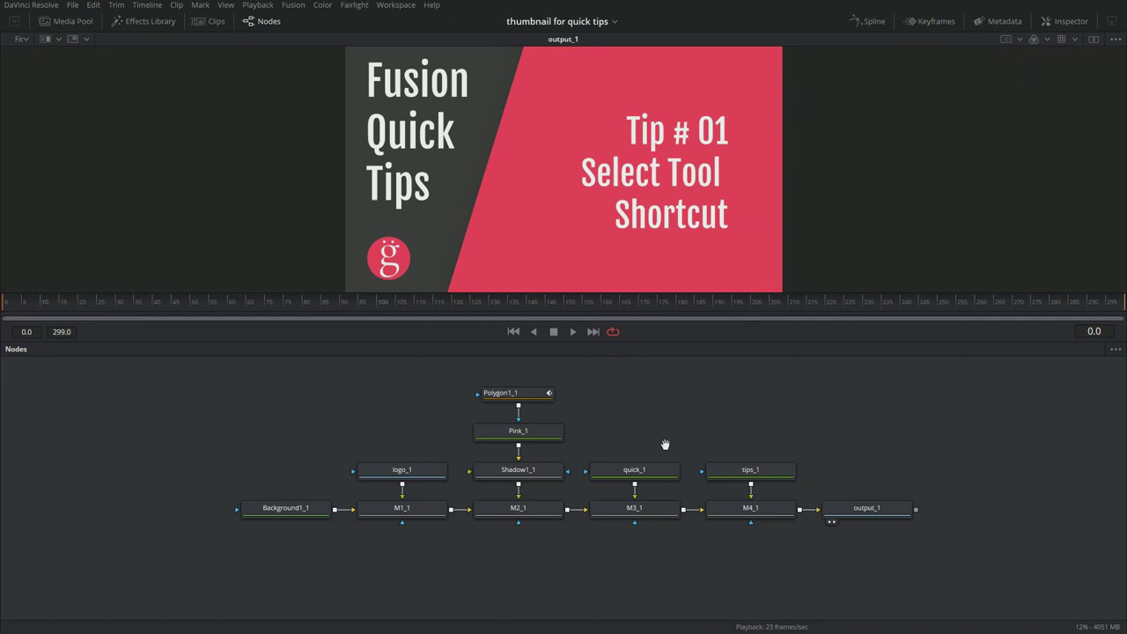
{"action": "scroll", "coordinate": [684, 483], "scroll_direction": "down", "scroll_amount": 2}
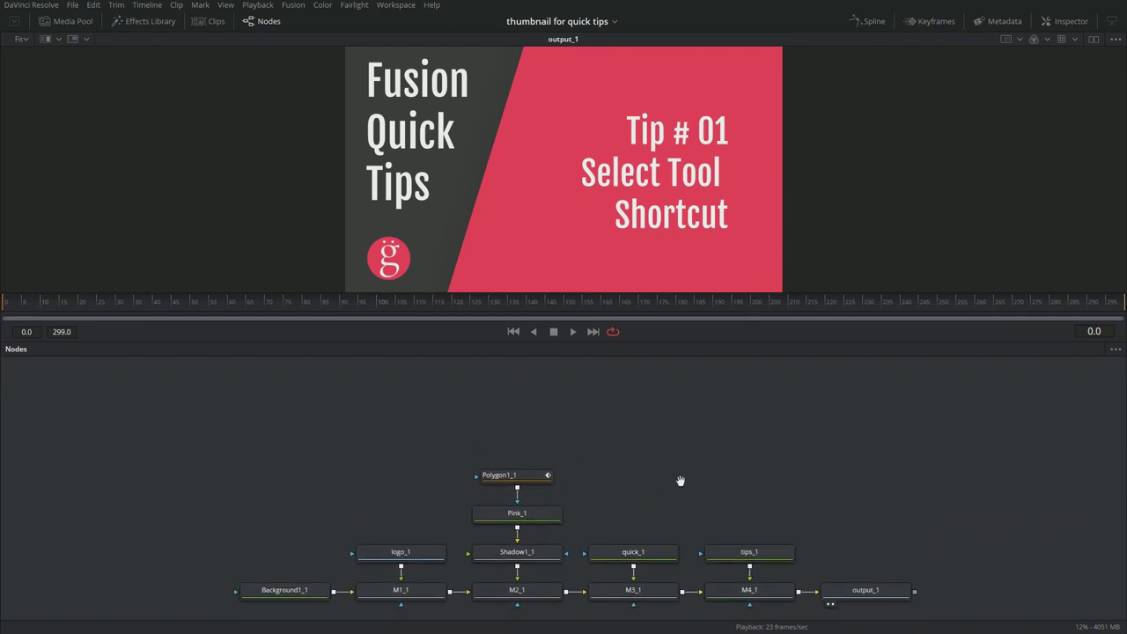
{"action": "scroll", "coordinate": [680, 469], "scroll_direction": "down", "scroll_amount": 2}
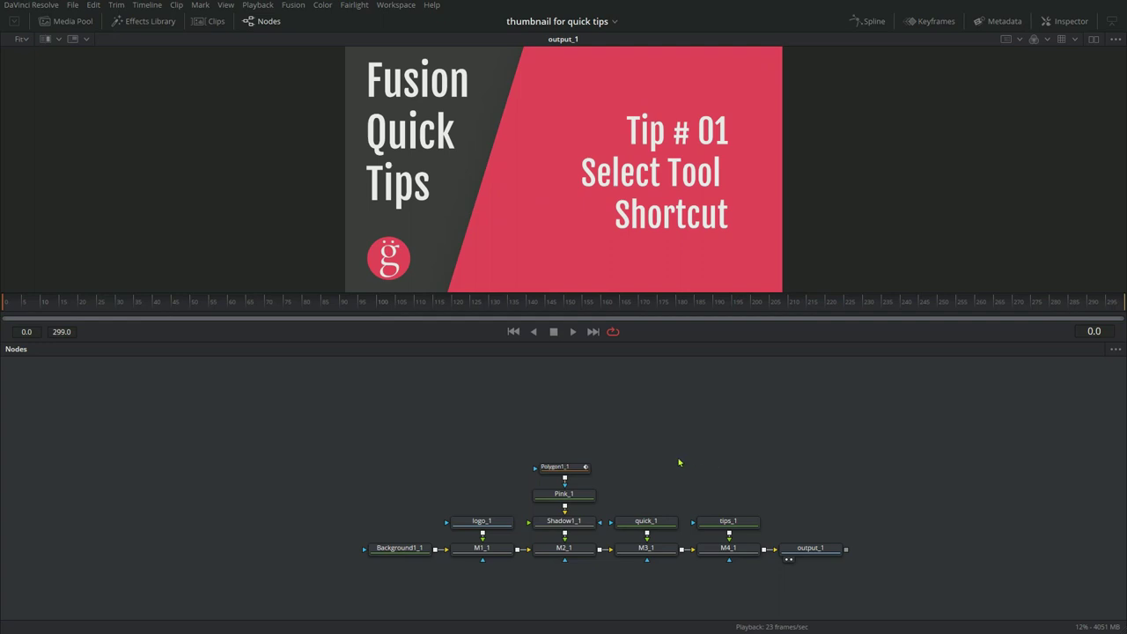
Step: Search tools for 'bg', then set the viewer to 50%, fit the thumbnail, and shorten the viewer slightly
{"action": "key", "text": "shift+space"}
{"action": "type", "text": "bg"}
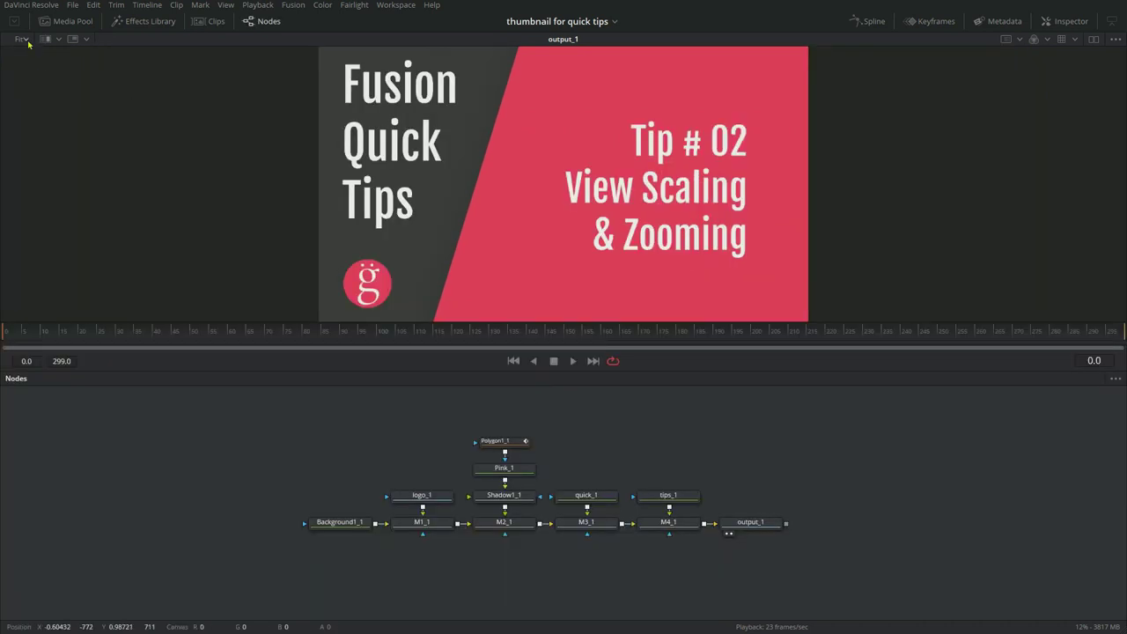
{"action": "left_click", "coordinate": [27, 41]}
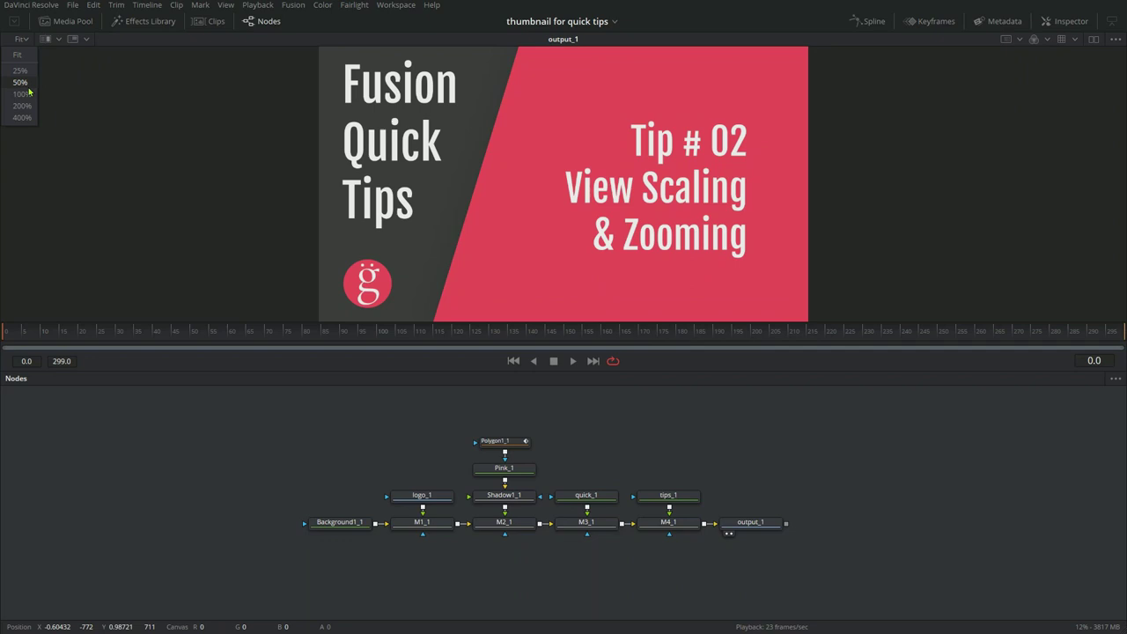
{"action": "left_click", "coordinate": [21, 82]}
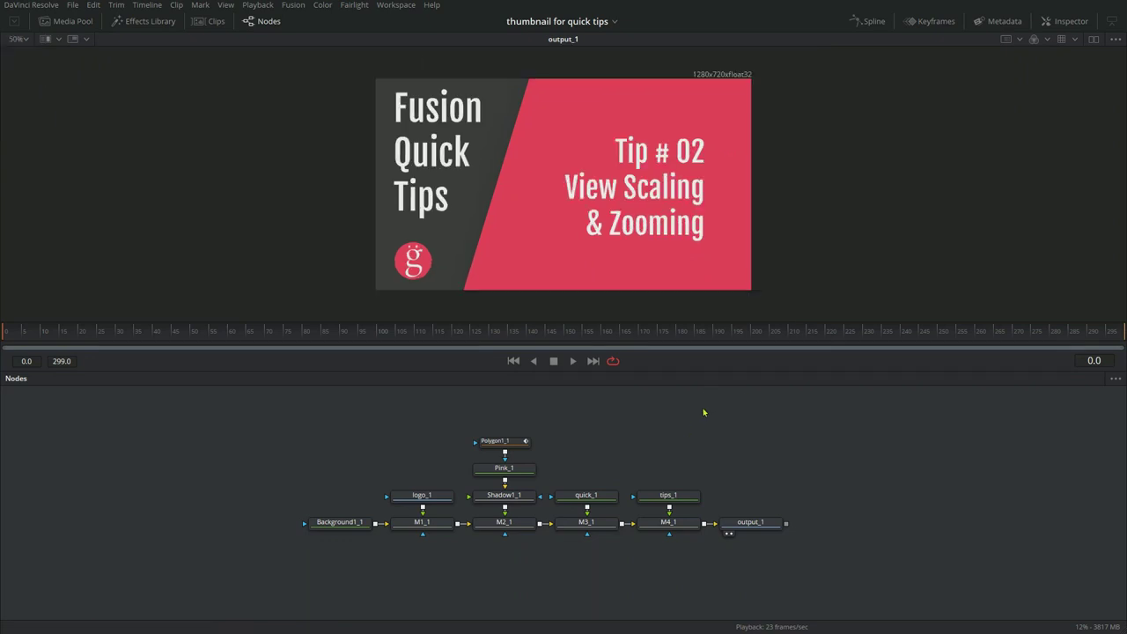
{"action": "key", "text": "ctrl+f"}
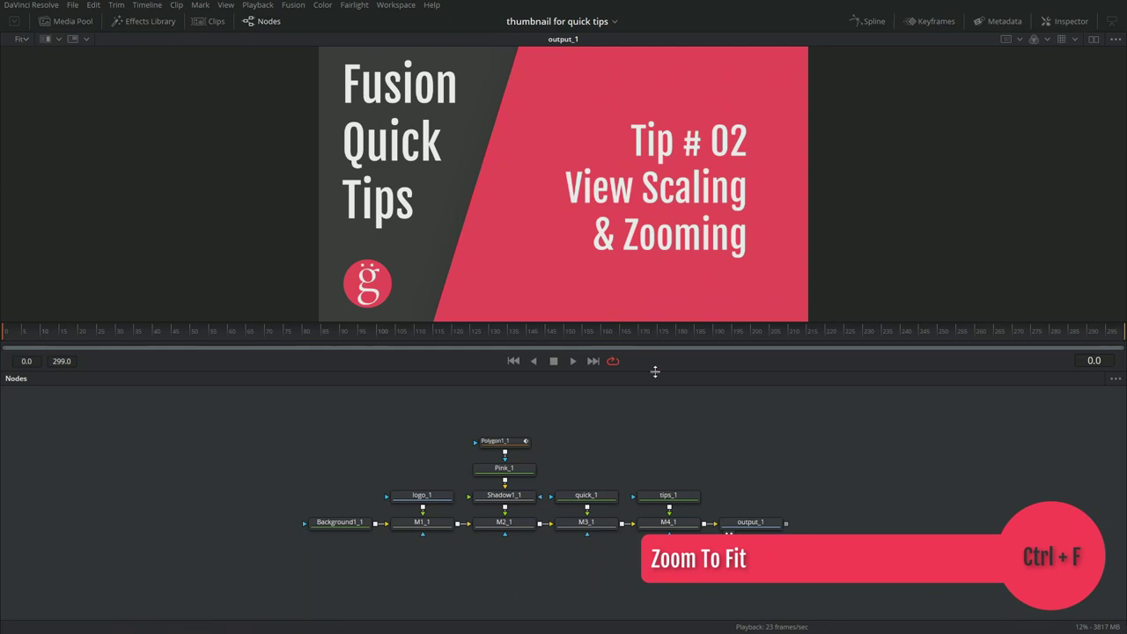
{"action": "mouse_move", "coordinate": [657, 377]}
{"action": "left_mouse_down"}
{"action": "mouse_move", "coordinate": [742, 420]}
{"action": "mouse_move", "coordinate": [649, 397]}
{"action": "mouse_move", "coordinate": [659, 329]}
{"action": "mouse_move", "coordinate": [656, 440]}
{"action": "mouse_move", "coordinate": [647, 304]}
{"action": "mouse_move", "coordinate": [650, 371]}
{"action": "mouse_move", "coordinate": [704, 362]}
{"action": "mouse_move", "coordinate": [641, 397]}
{"action": "mouse_move", "coordinate": [644, 361]}
{"action": "left_mouse_up"}
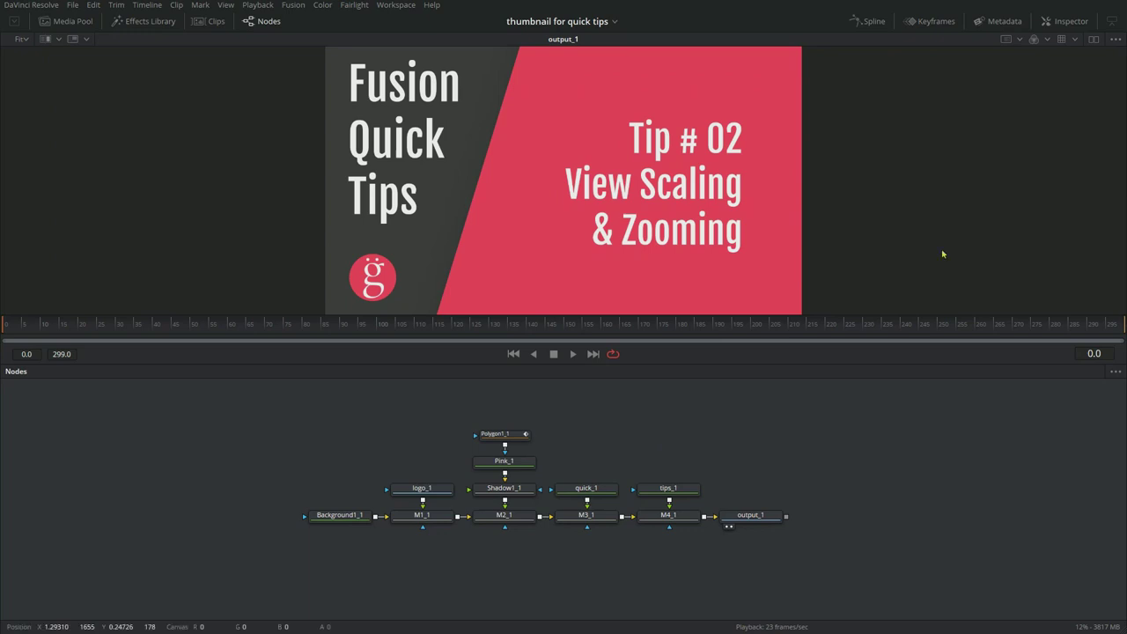
Step: View the thumbnail at 100%, hide then restore the node graph, and give the viewer more room
{"action": "key", "text": "ctrl+1"}
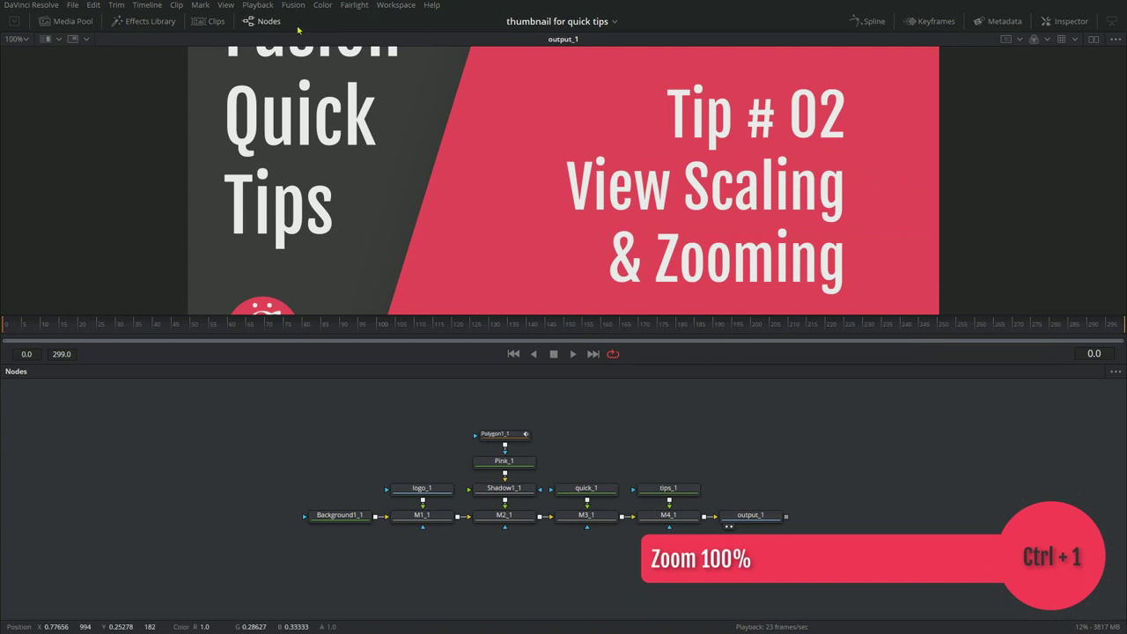
{"action": "left_click", "coordinate": [261, 20]}
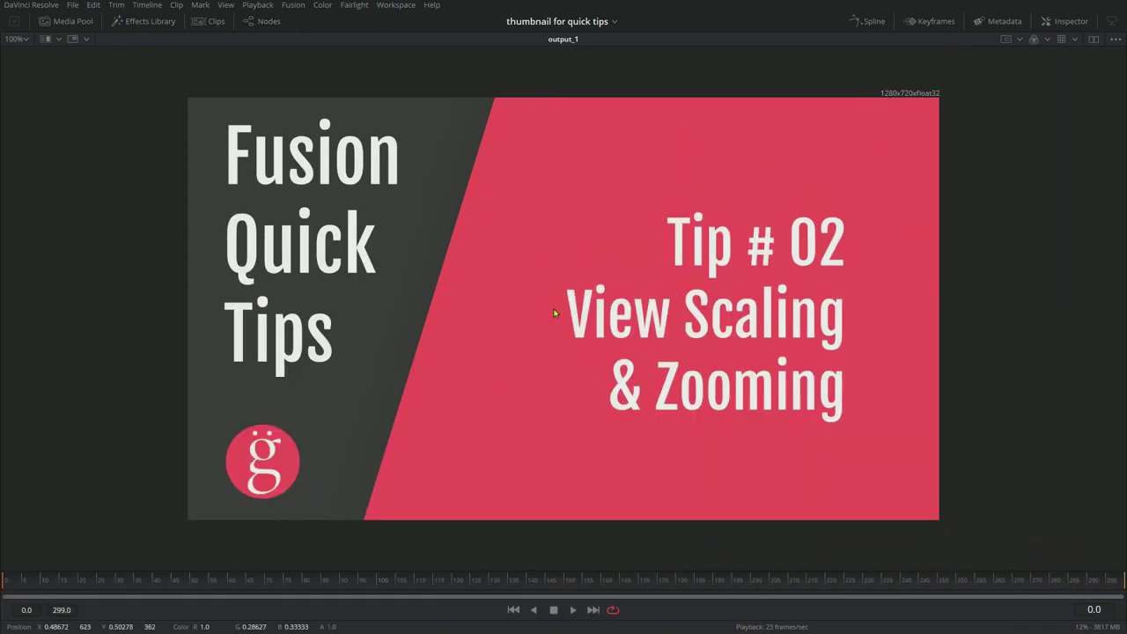
{"action": "key", "text": "F5"}
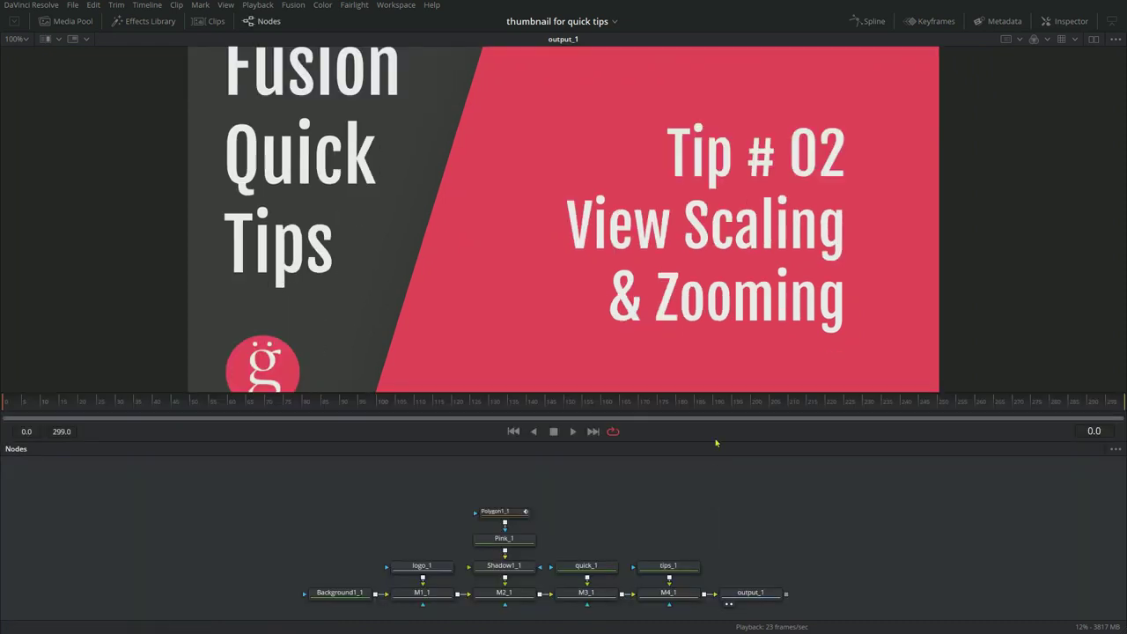
{"action": "left_click_drag", "start_coordinate": [716, 439], "coordinate": [680, 335]}
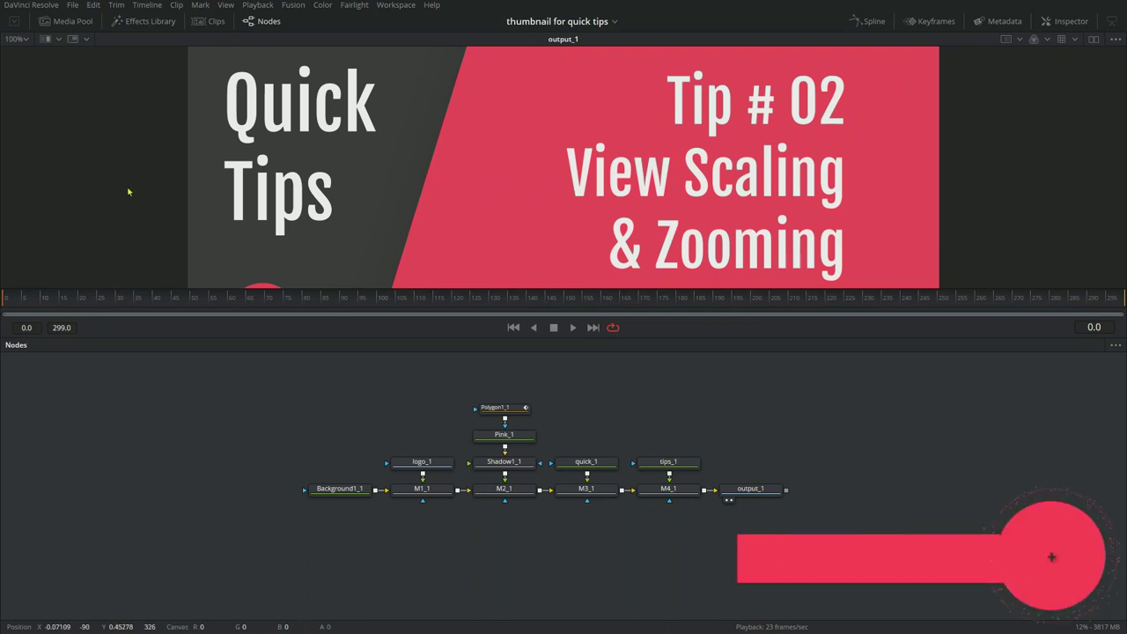
Step: Zoom with Numpad +/-, actual size and scrolling until the whole Tip # 02 thumbnail shows at 50%
{"action": "key", "text": "KP_Add"}
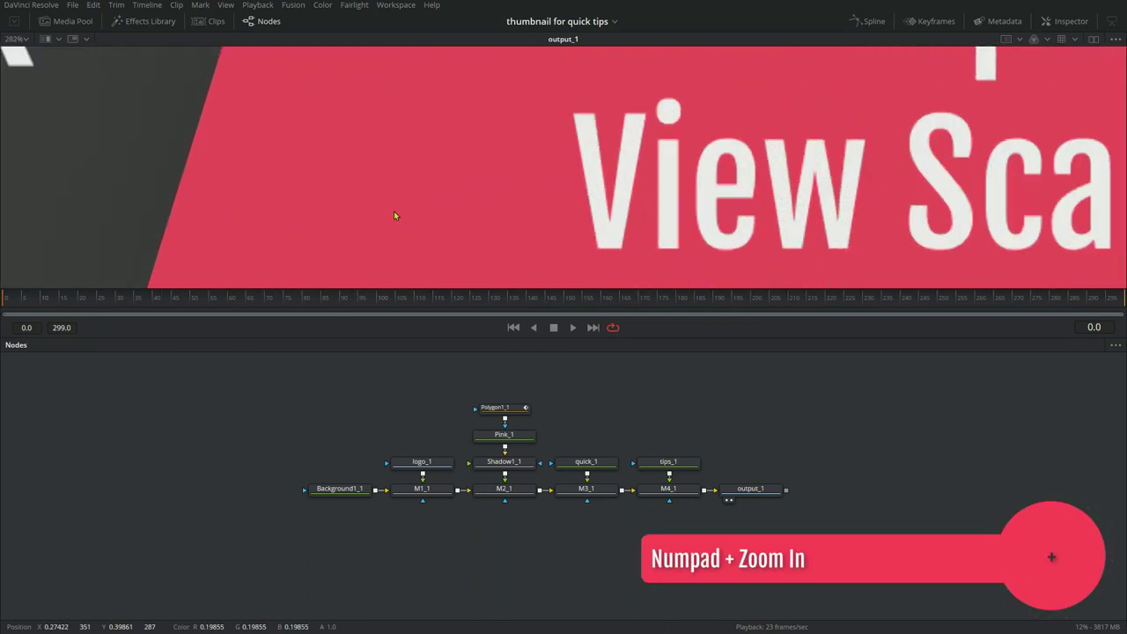
{"action": "key", "text": "KP_Add"}
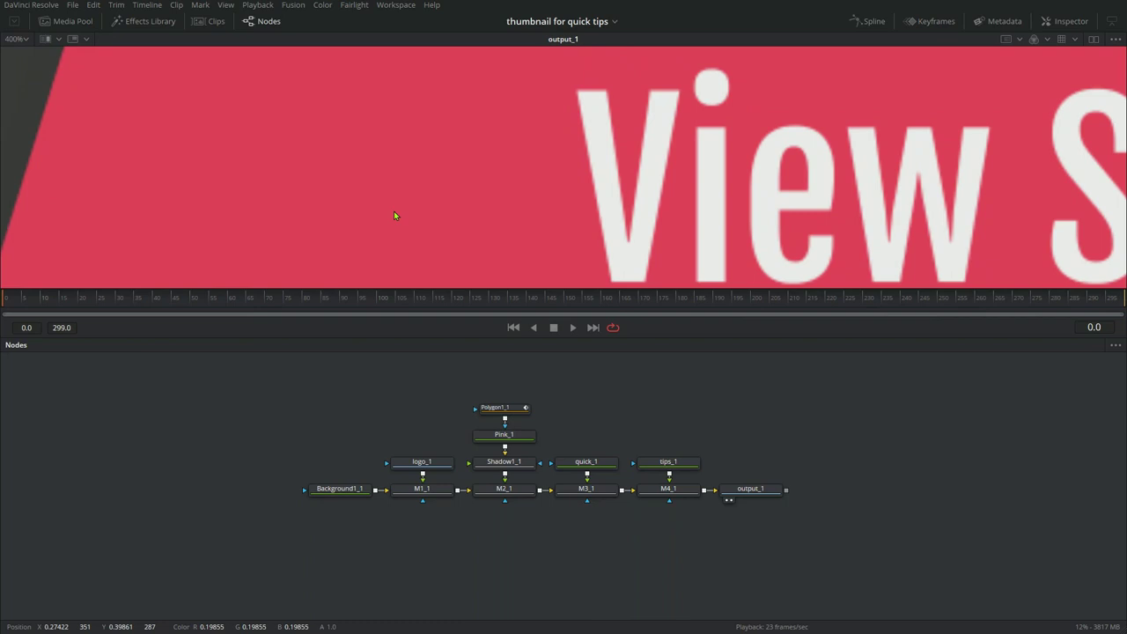
{"action": "key", "text": "ctrl+1"}
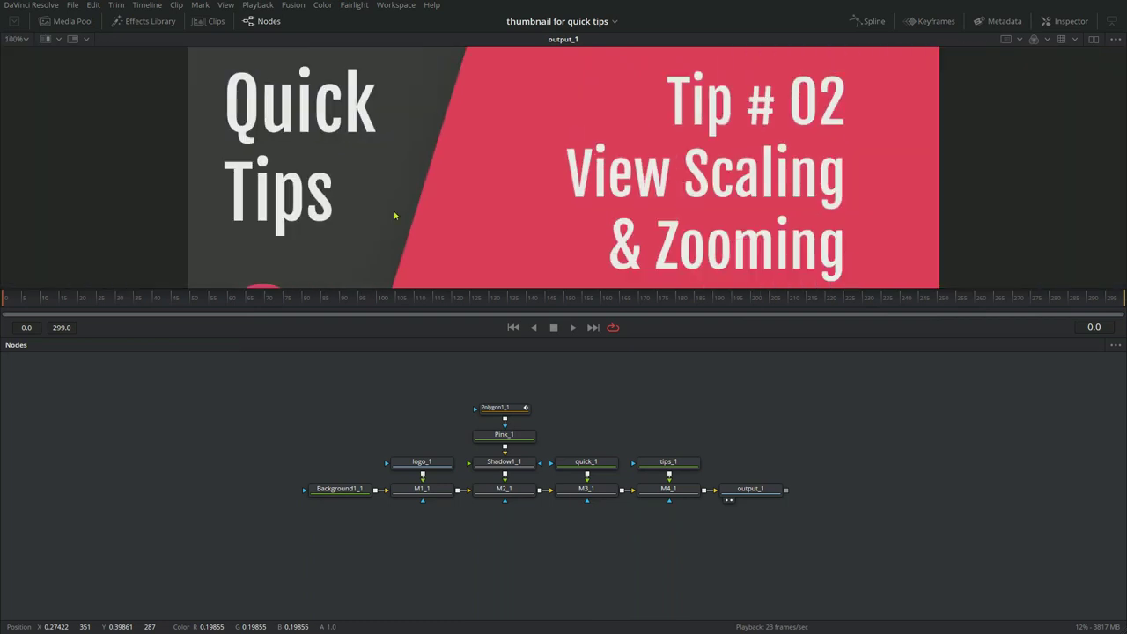
{"action": "key", "text": "KP_Subtract"}
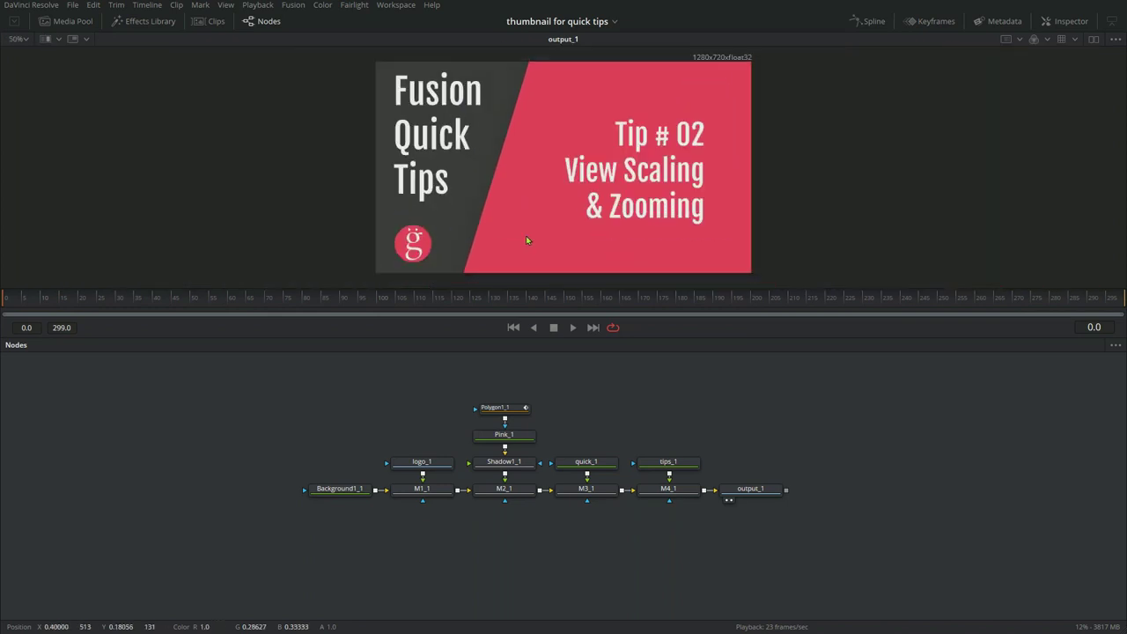
{"action": "scroll", "coordinate": [554, 185], "scroll_direction": "down", "scroll_amount": 3}
{"action": "scroll", "coordinate": [553, 186], "scroll_direction": "up", "scroll_amount": 1}
{"action": "scroll", "coordinate": [554, 186], "scroll_direction": "up", "scroll_amount": 1}
{"action": "scroll", "coordinate": [556, 188], "scroll_direction": "up", "scroll_amount": 1}
{"action": "scroll", "coordinate": [555, 188], "scroll_direction": "down", "scroll_amount": 1}
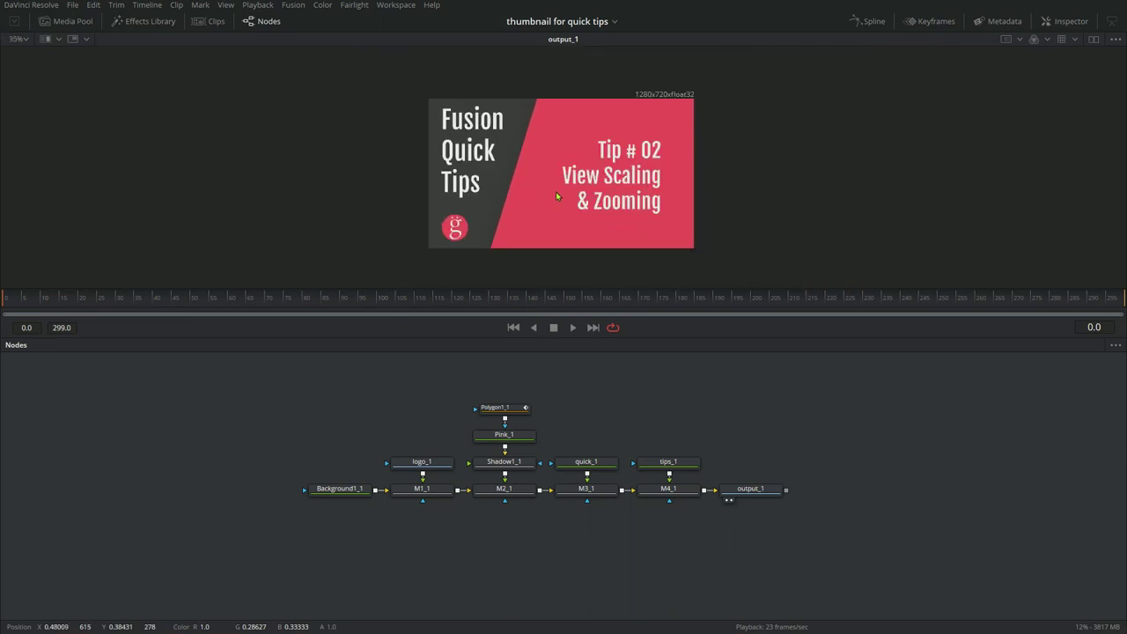
{"action": "scroll", "coordinate": [556, 191], "scroll_direction": "up", "scroll_amount": 1}
{"action": "scroll", "coordinate": [555, 191], "scroll_direction": "down", "scroll_amount": 1}
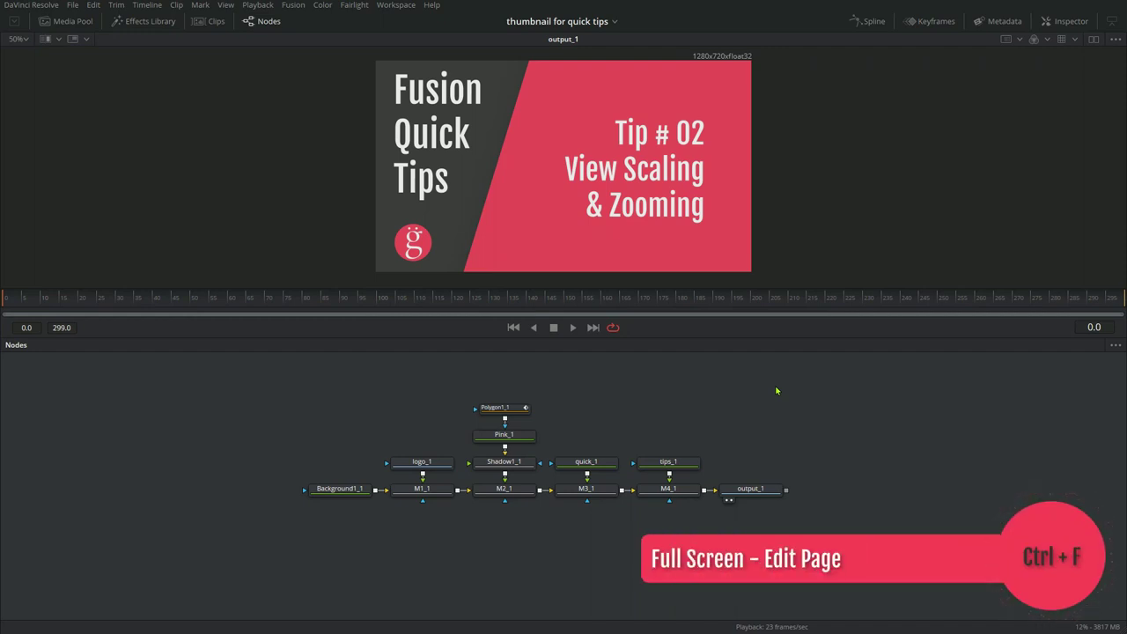
Step: Visit the Edit and Color pages, then fit the thumbnail to the viewer and search for a tool
{"action": "key", "text": "shift+4"}
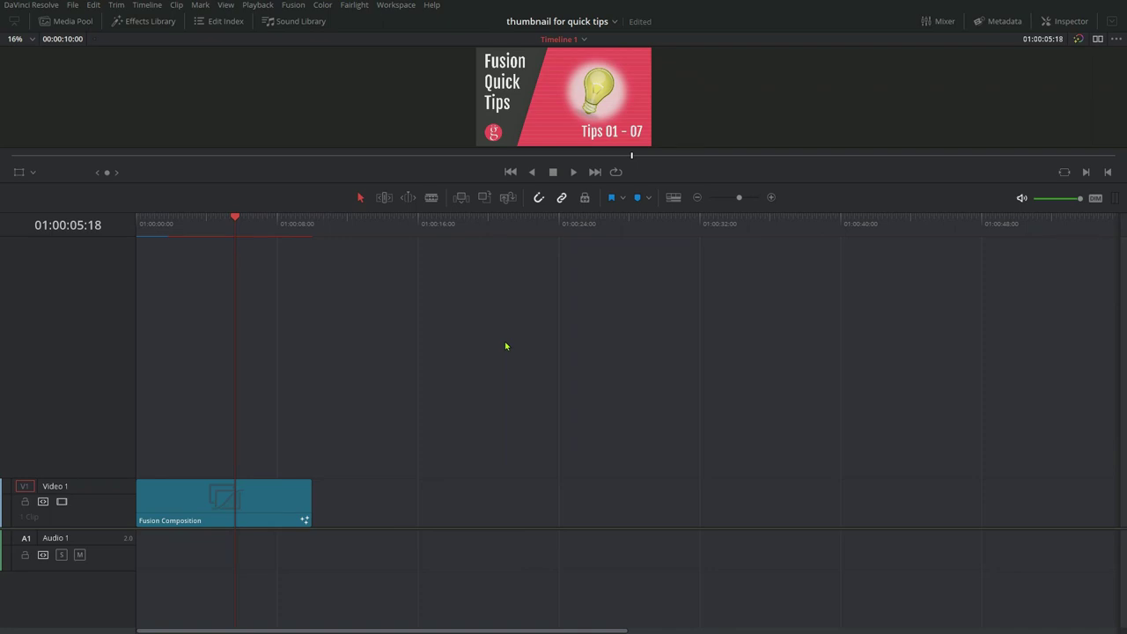
{"action": "key", "text": "shift+6"}
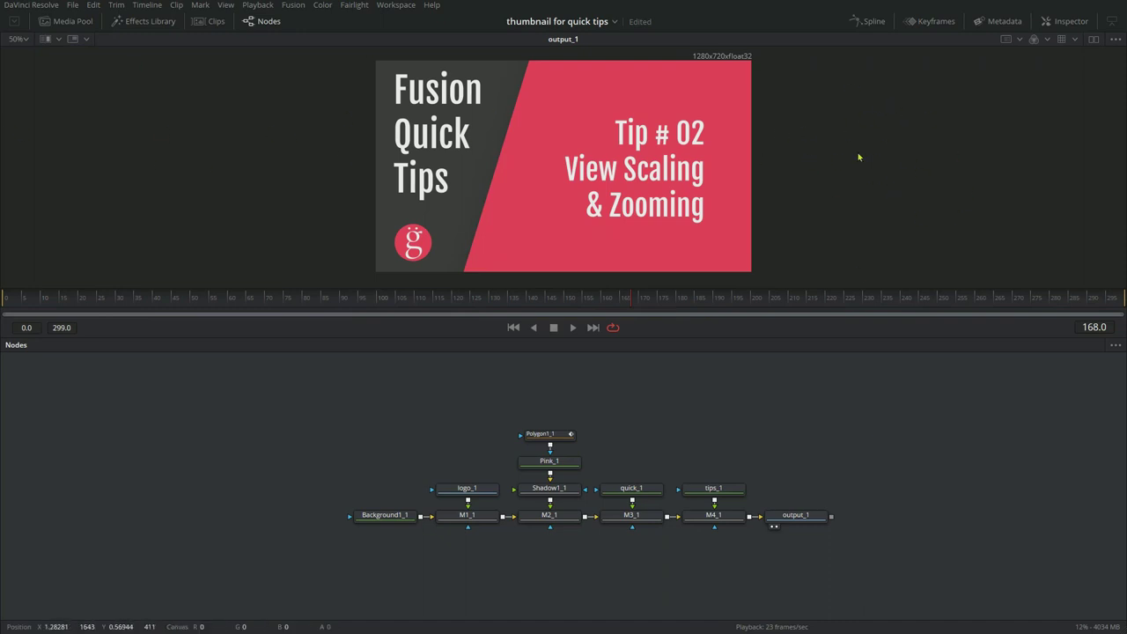
{"action": "key", "text": "ctrl+f"}
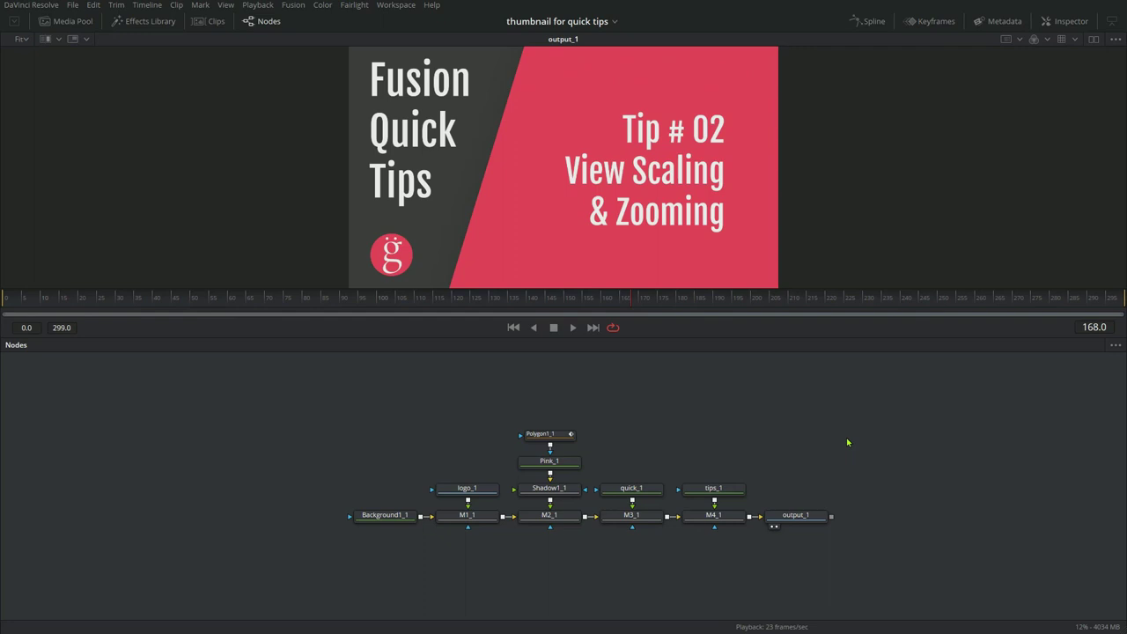
{"action": "key", "text": "ctrl+f"}
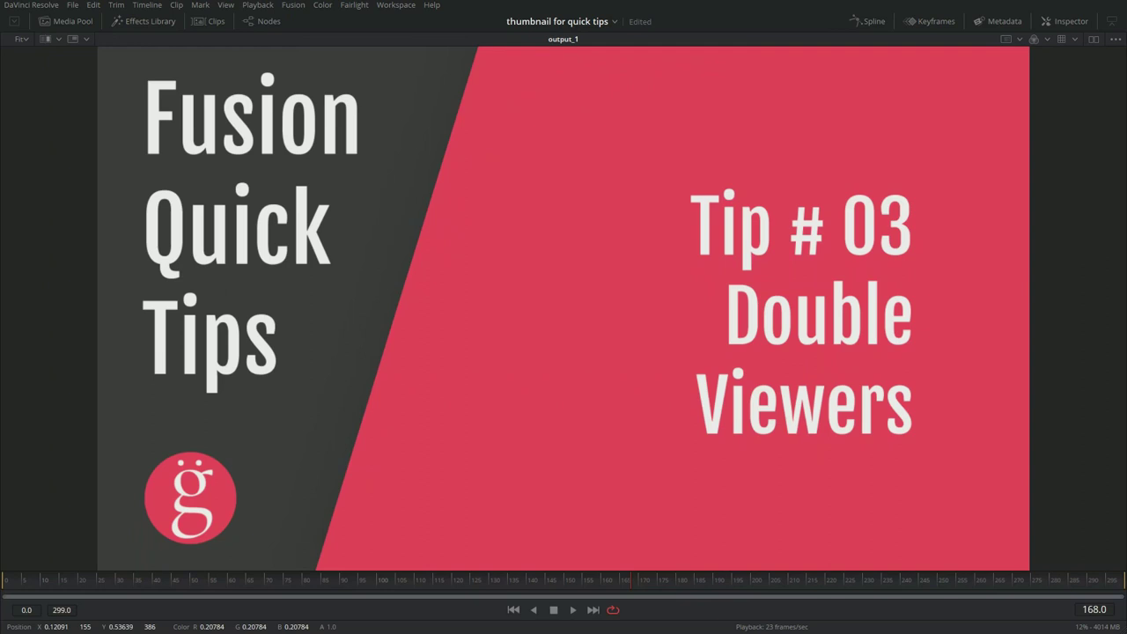
Step: Show and enlarge the node graph, toggle Dual, Single, then Dual Viewer, and select output_1
{"action": "left_click", "coordinate": [262, 21]}
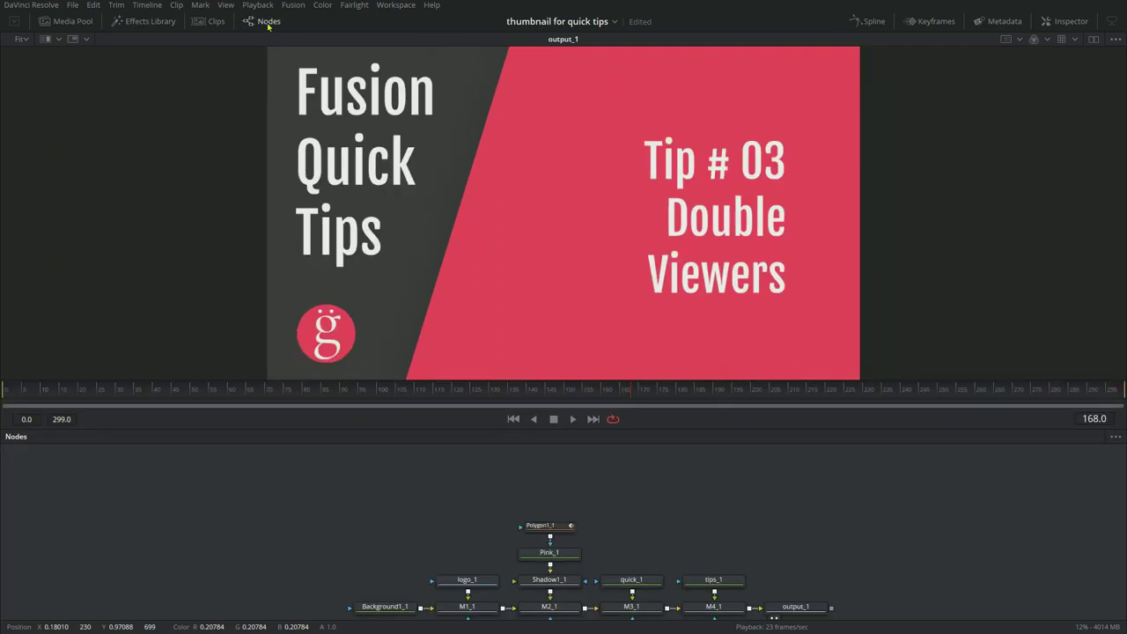
{"action": "left_click_drag", "start_coordinate": [727, 427], "coordinate": [712, 319]}
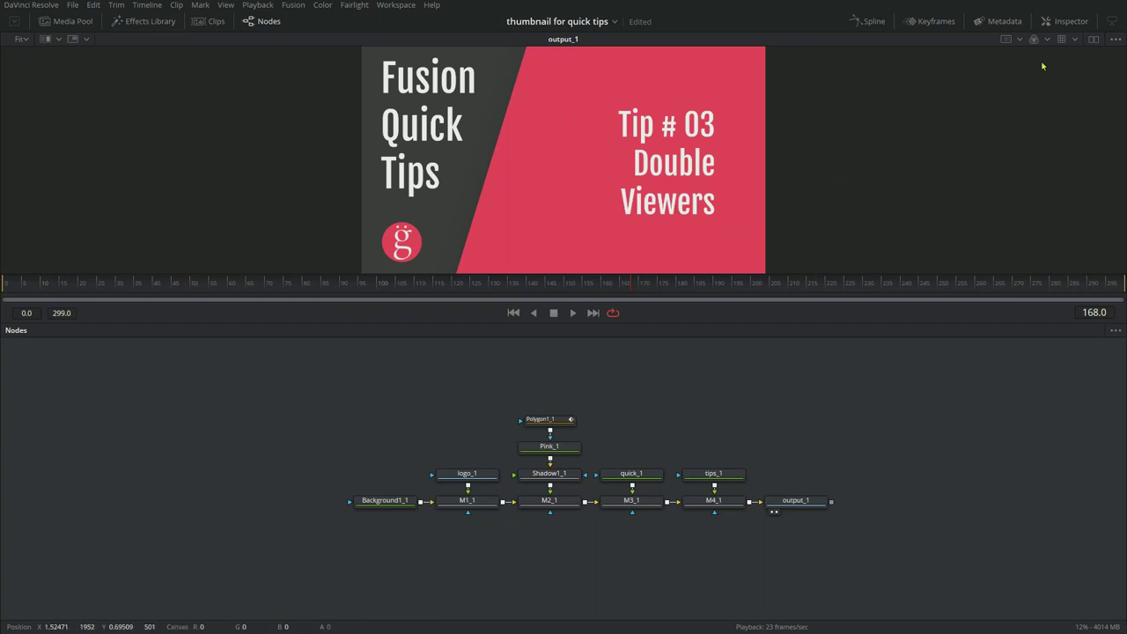
{"action": "left_click", "coordinate": [1095, 39]}
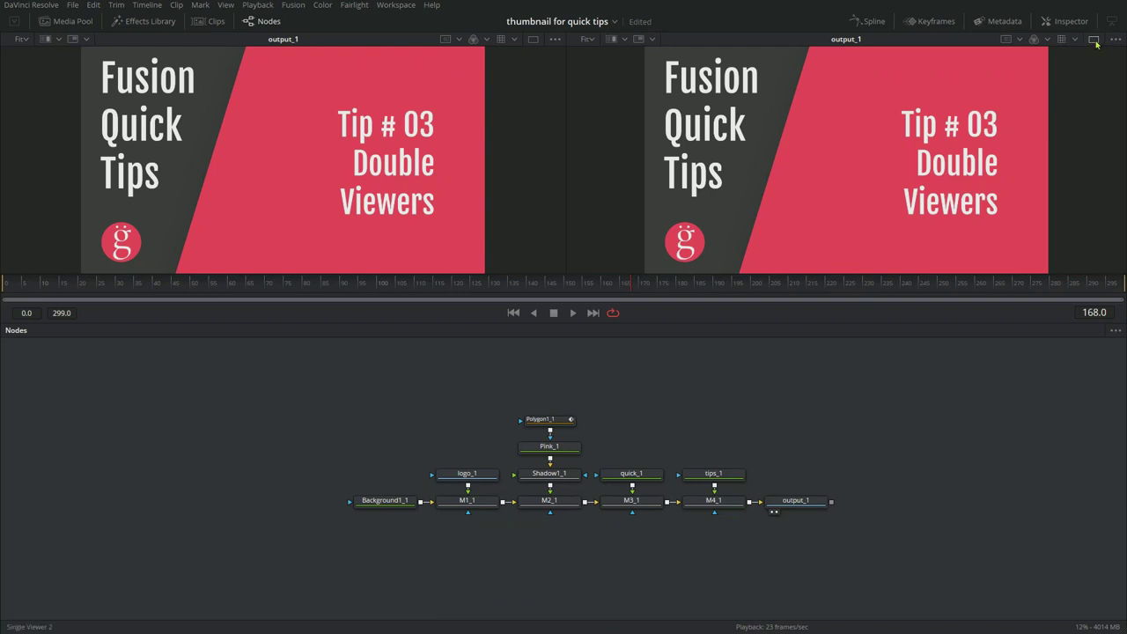
{"action": "left_click", "coordinate": [534, 41]}
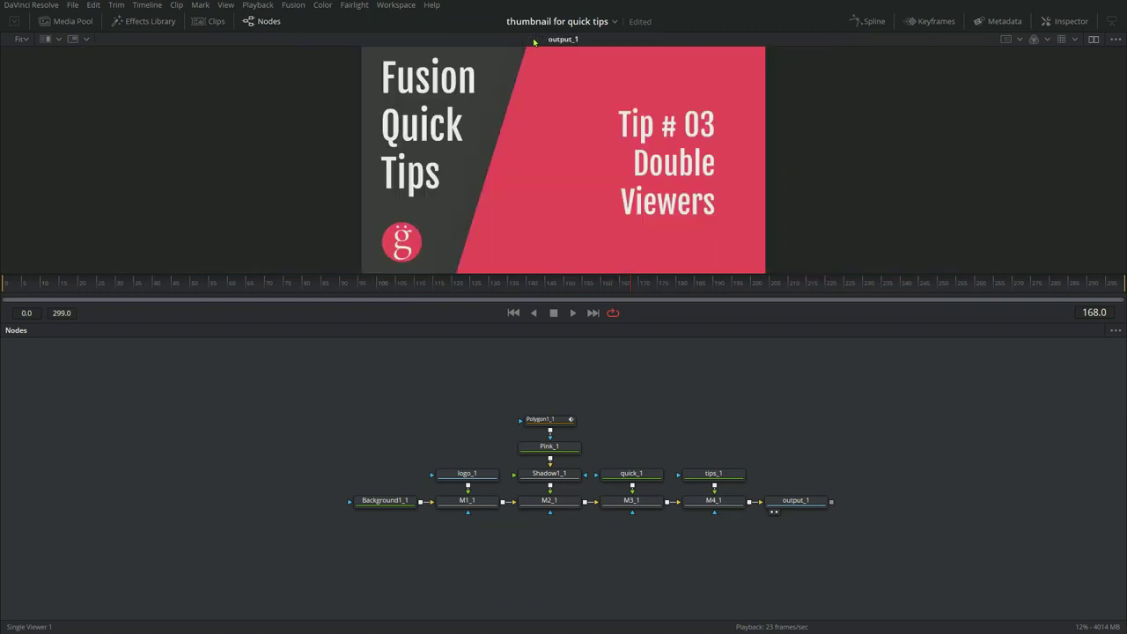
{"action": "left_click", "coordinate": [1093, 40]}
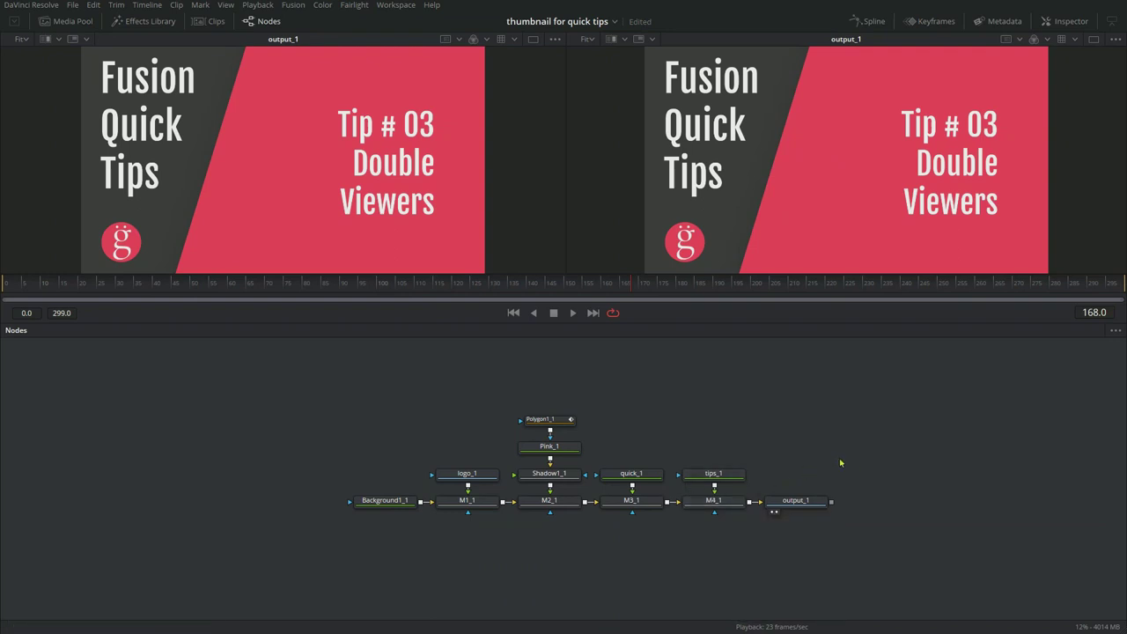
{"action": "left_click", "coordinate": [808, 506]}
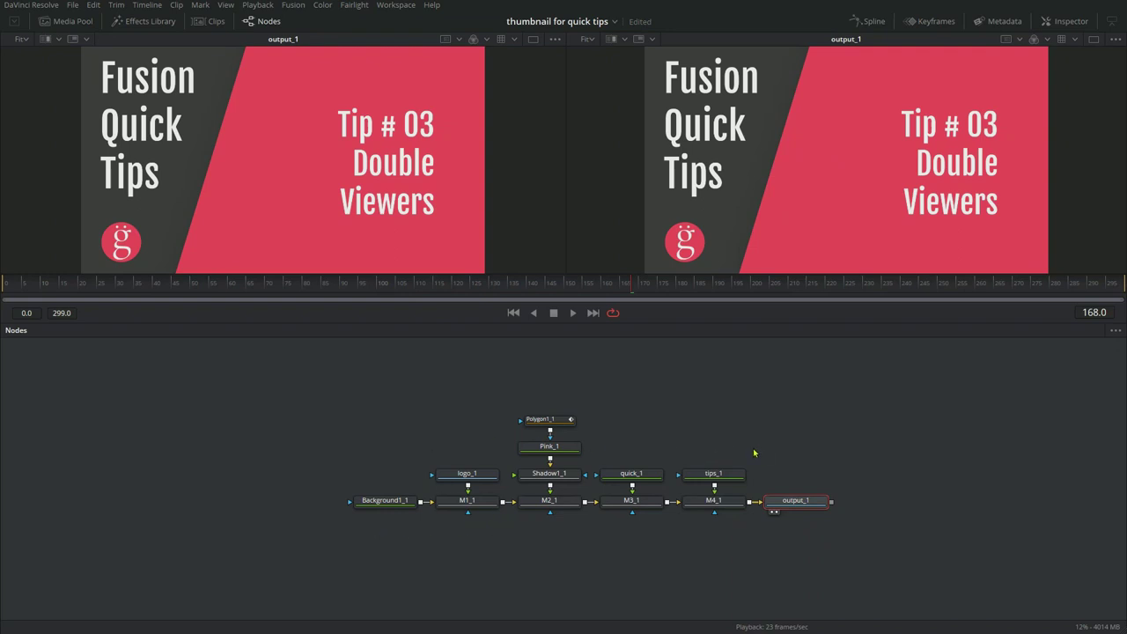
Step: Clear both viewers, then load output_1 into viewer 2 and M1_1 into viewer 1
{"action": "key", "text": "1"}
{"action": "key", "text": "2"}
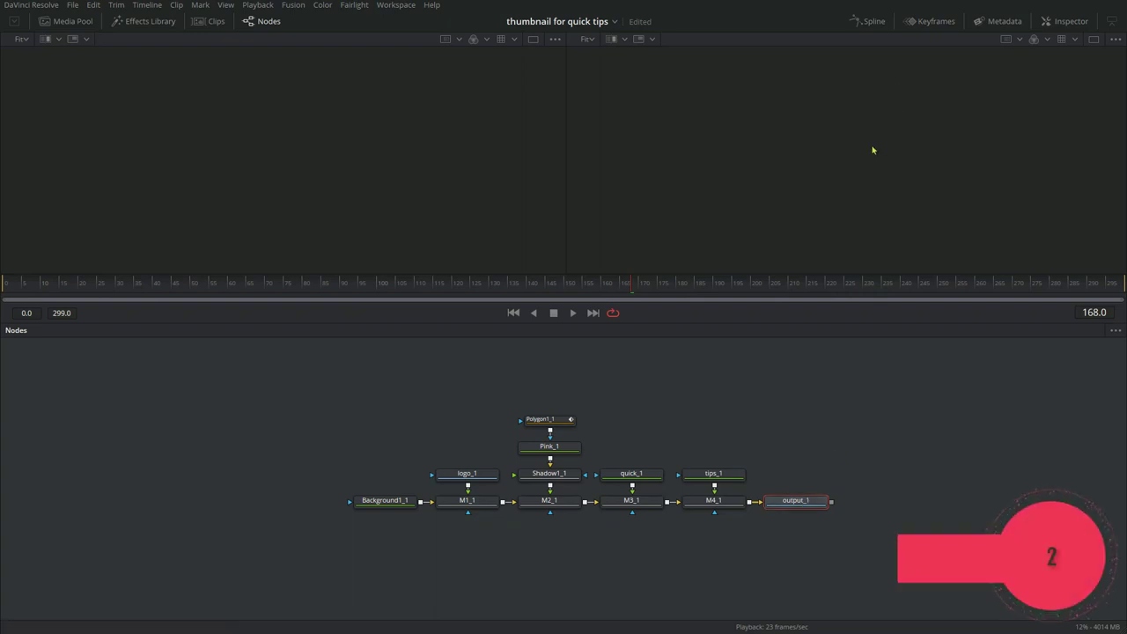
{"action": "key", "text": "2"}
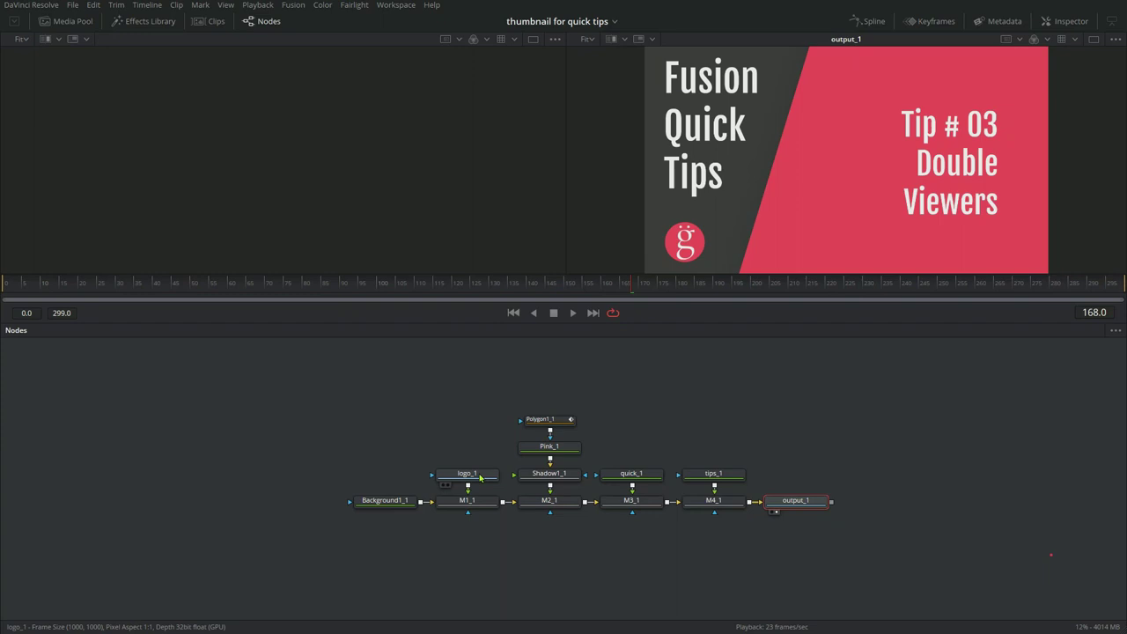
{"action": "left_click", "coordinate": [484, 507]}
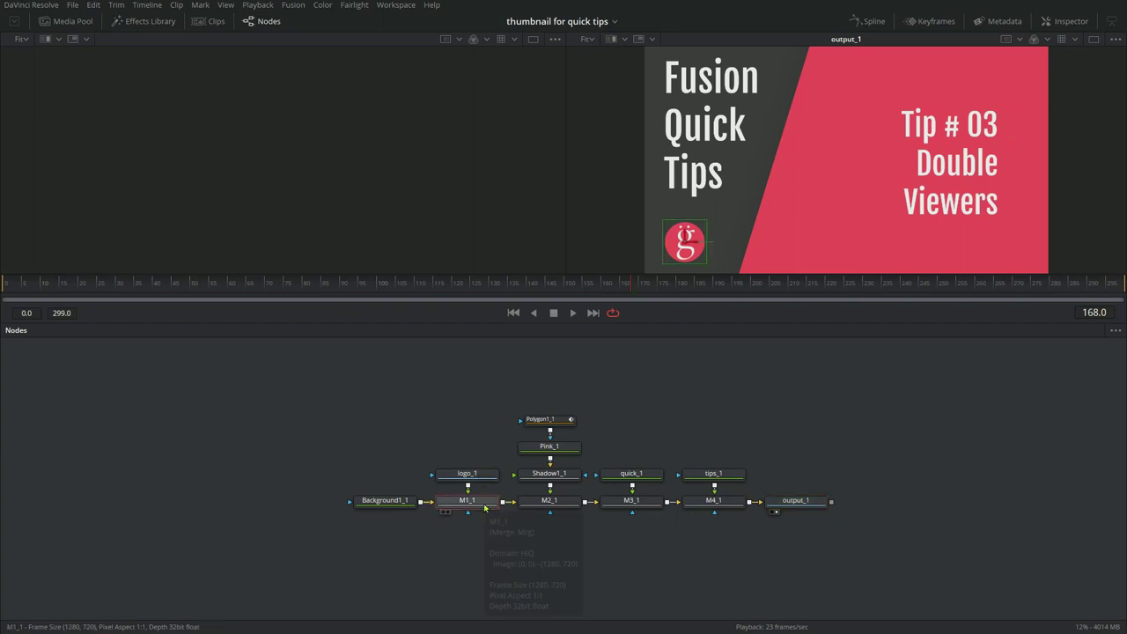
{"action": "key", "text": "1"}
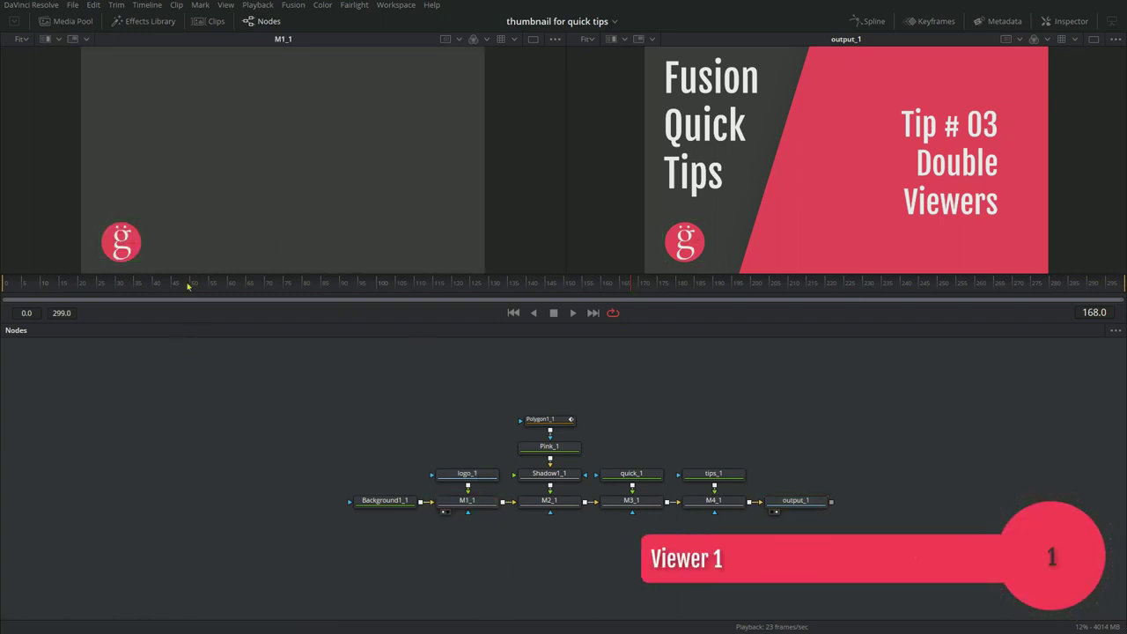
Step: Nudge the logo up, then back toward the lower-left corner, and zoom in on it in Viewer 1
{"action": "left_click", "coordinate": [466, 502]}
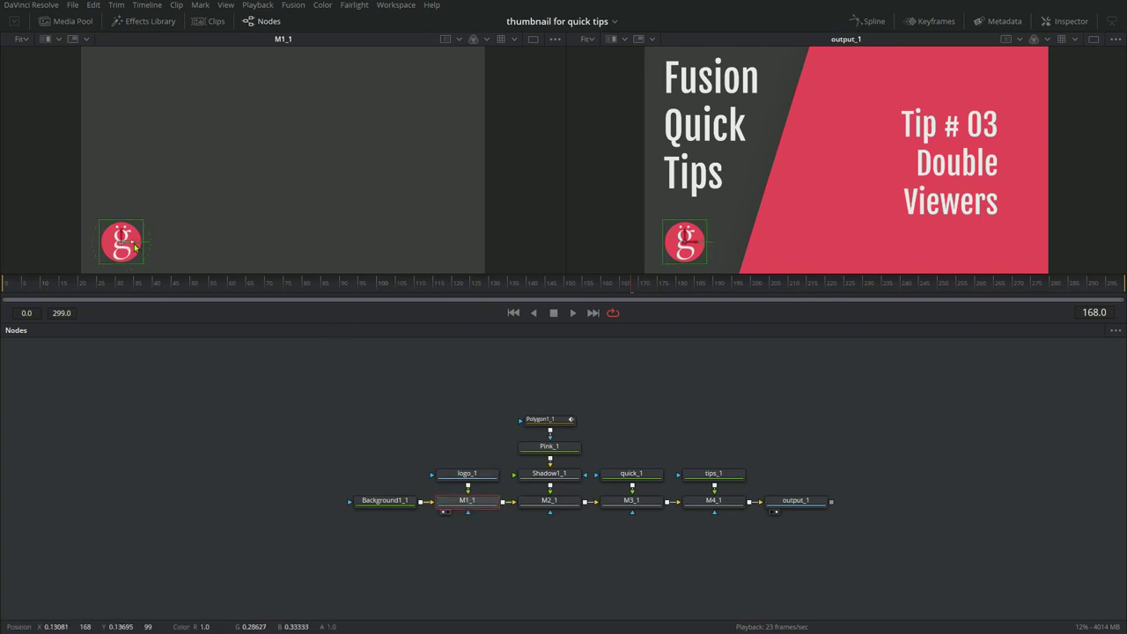
{"action": "left_click_drag", "start_coordinate": [134, 247], "coordinate": [167, 203]}
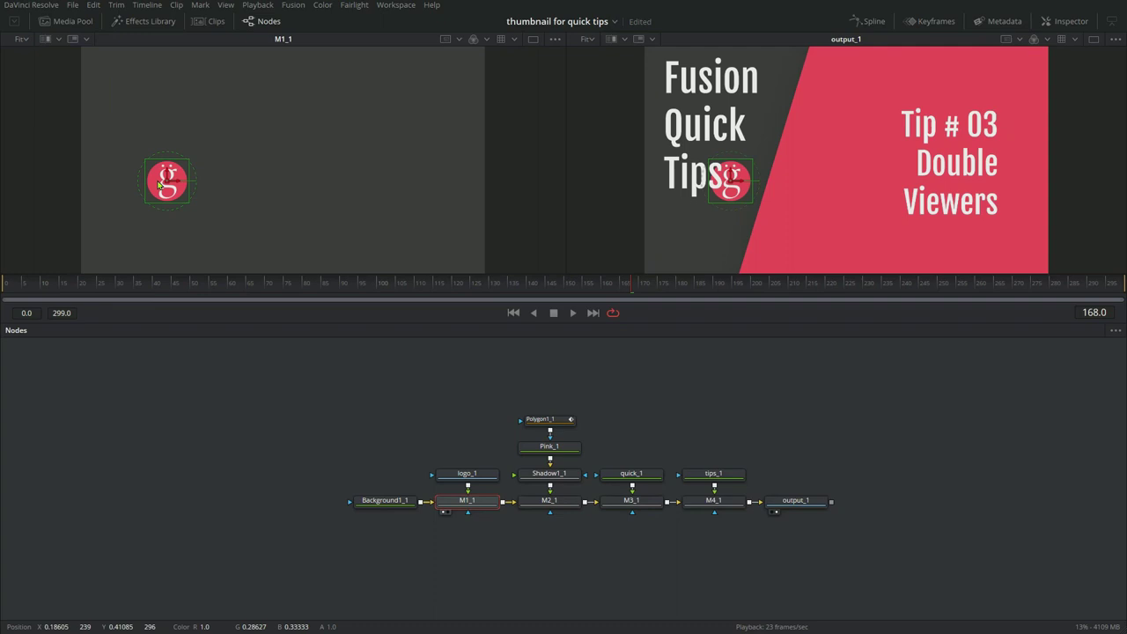
{"action": "left_click_drag", "start_coordinate": [166, 189], "coordinate": [100, 258]}
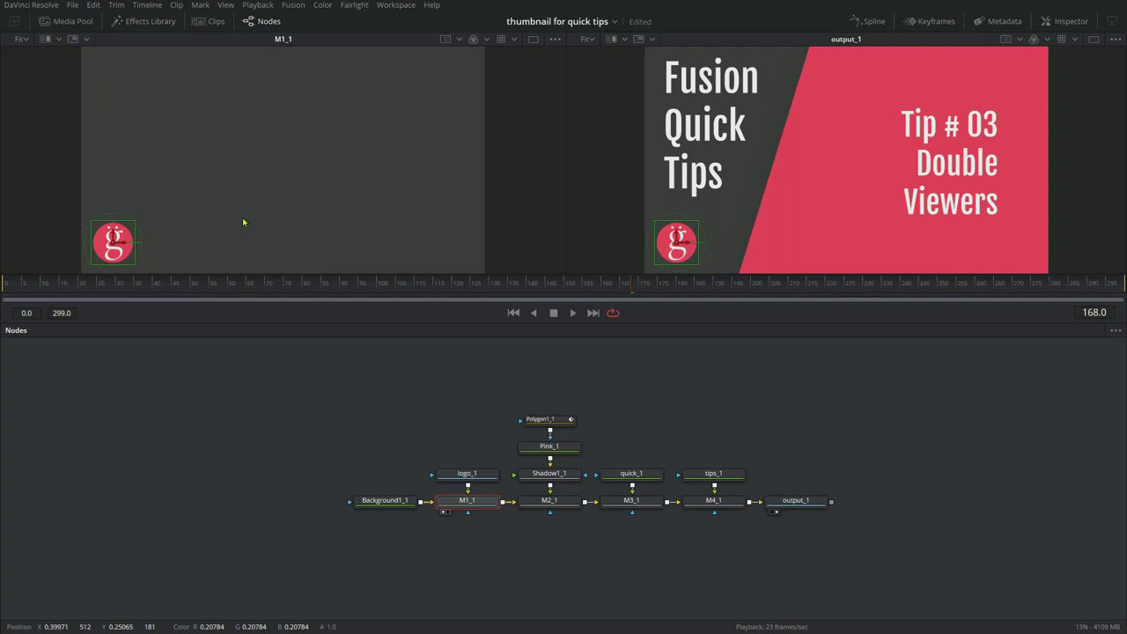
{"action": "scroll", "coordinate": [141, 235], "scroll_direction": "up", "scroll_amount": 3}
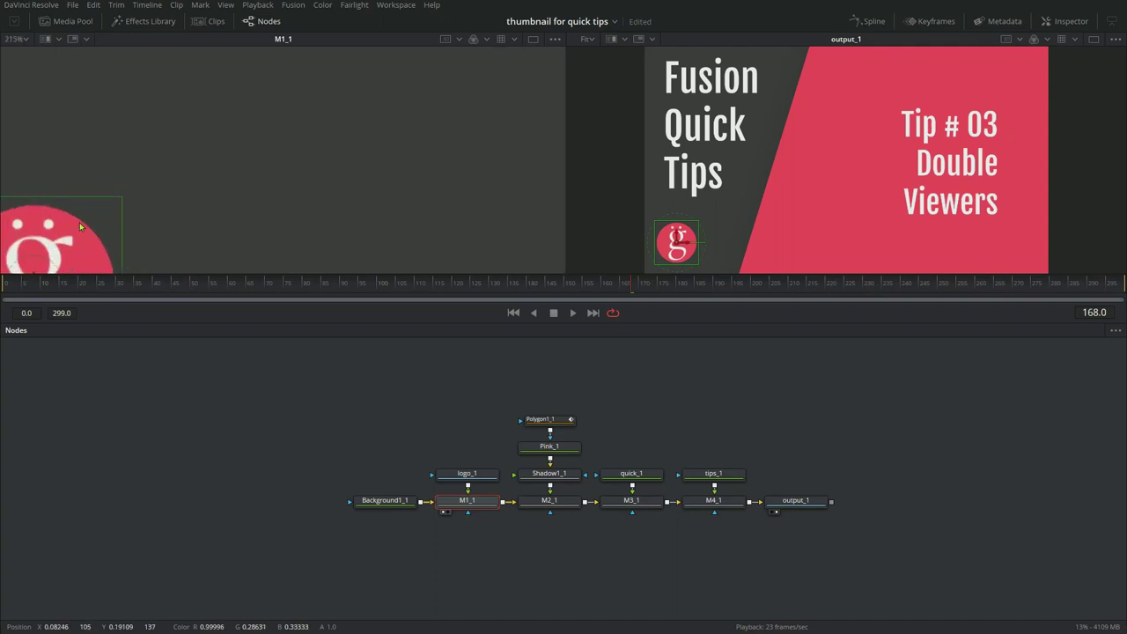
{"action": "left_click_drag", "start_coordinate": [79, 227], "coordinate": [388, 139]}
{"action": "scroll", "coordinate": [329, 175], "scroll_direction": "up", "scroll_amount": 2}
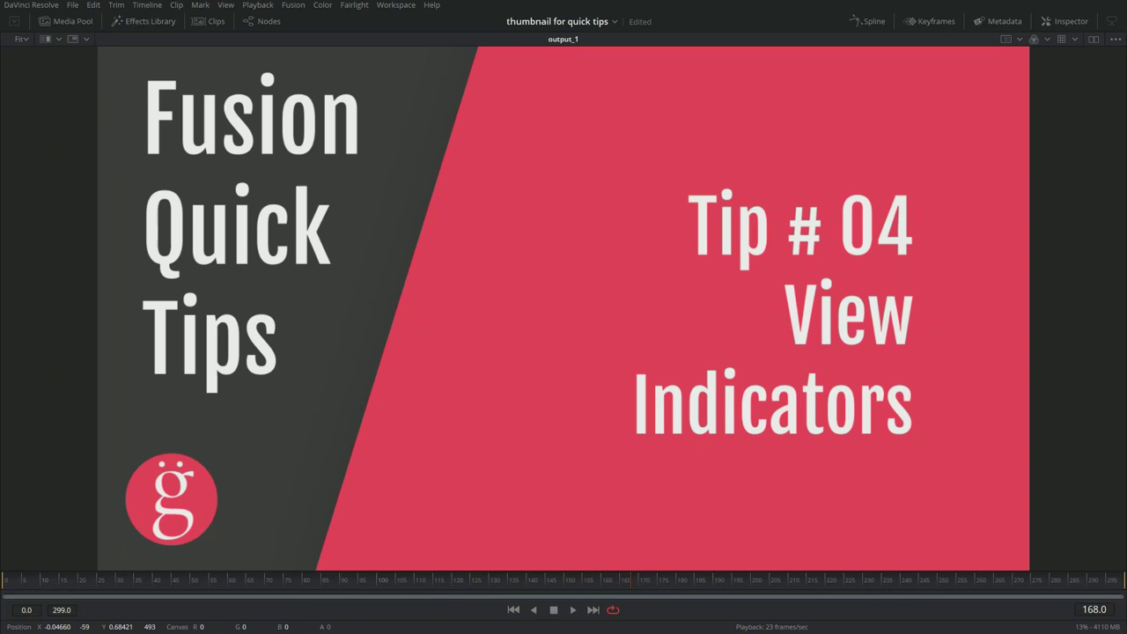
Step: Show the node graph, pan to reveal Polygon1_1 above Pink_1, and load M1_1 into a second viewer
{"action": "left_click", "coordinate": [264, 21]}
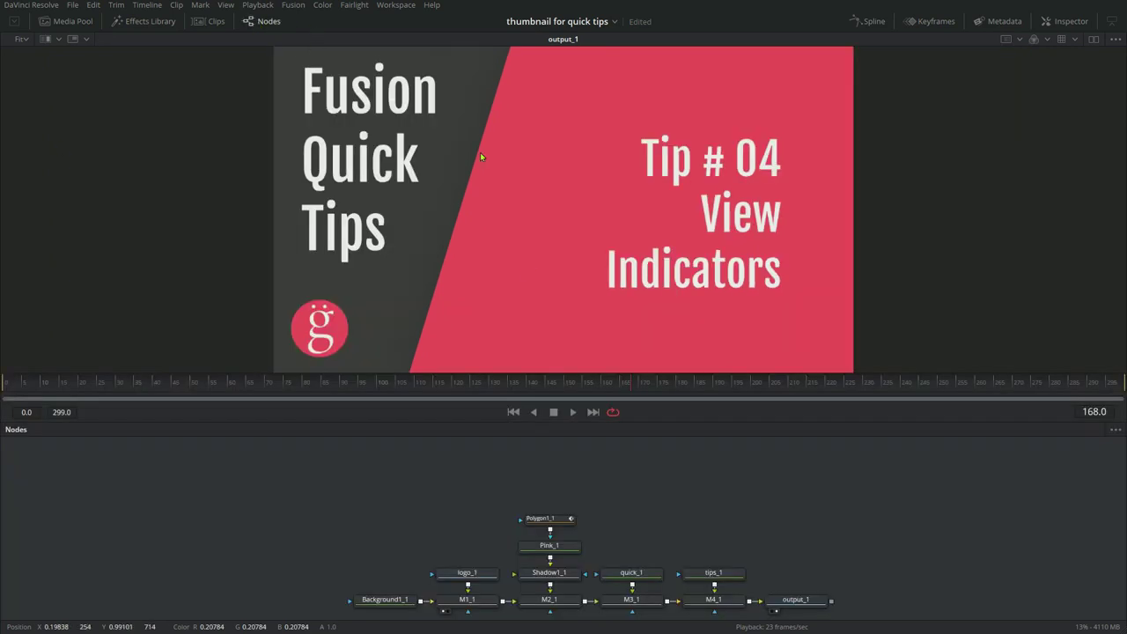
{"action": "left_click_drag", "start_coordinate": [724, 536], "coordinate": [722, 438]}
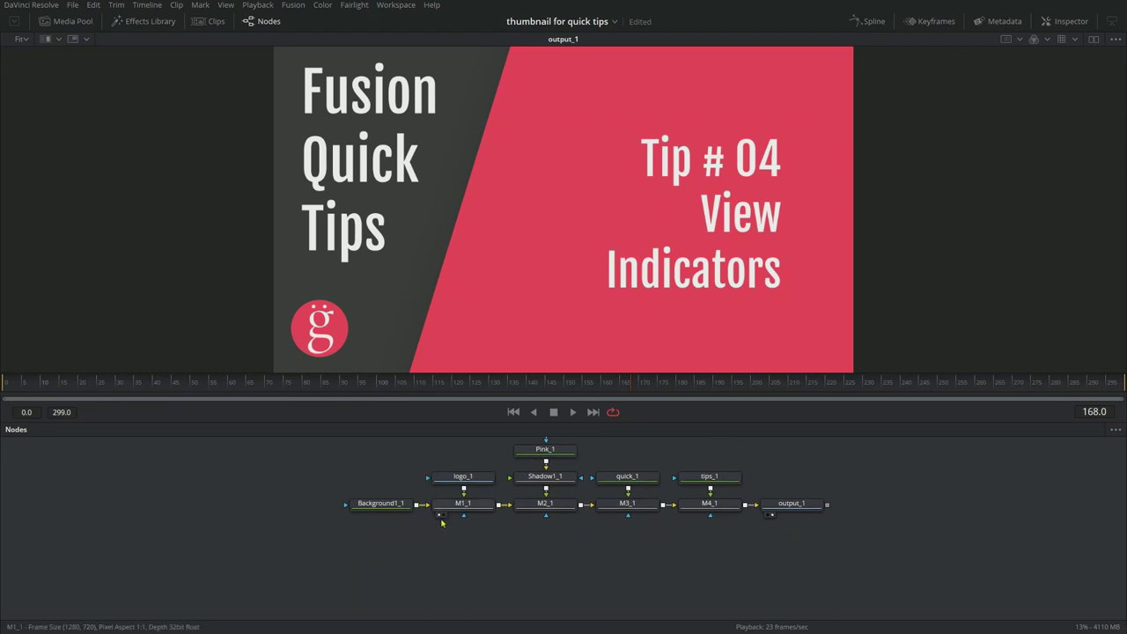
{"action": "mouse_move", "coordinate": [448, 523]}
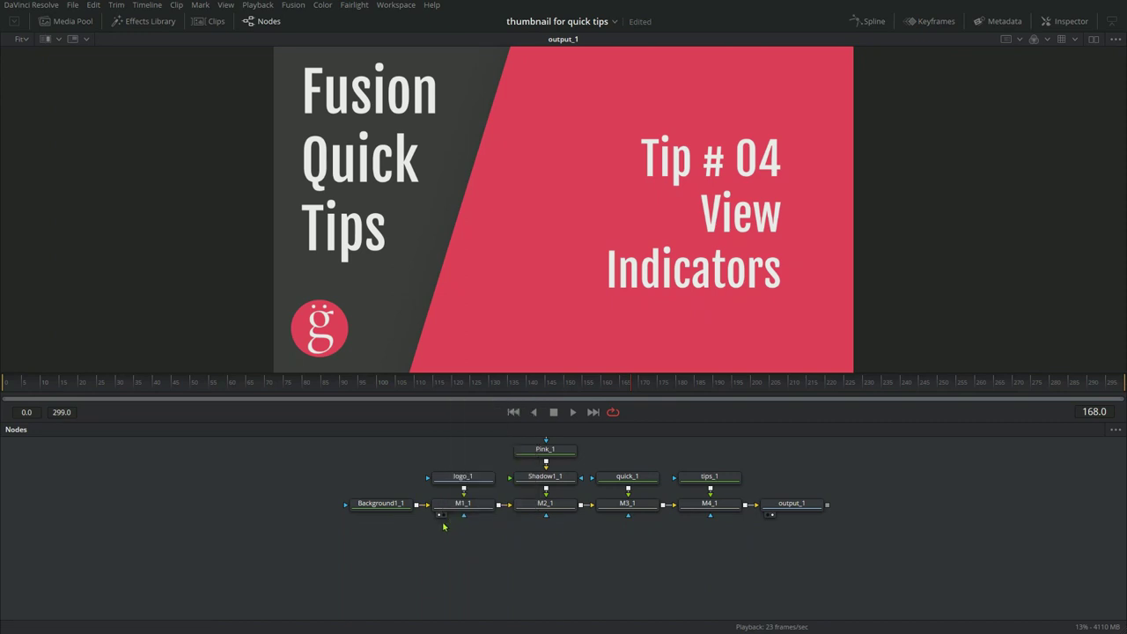
{"action": "left_click_drag", "start_coordinate": [503, 523], "coordinate": [469, 574]}
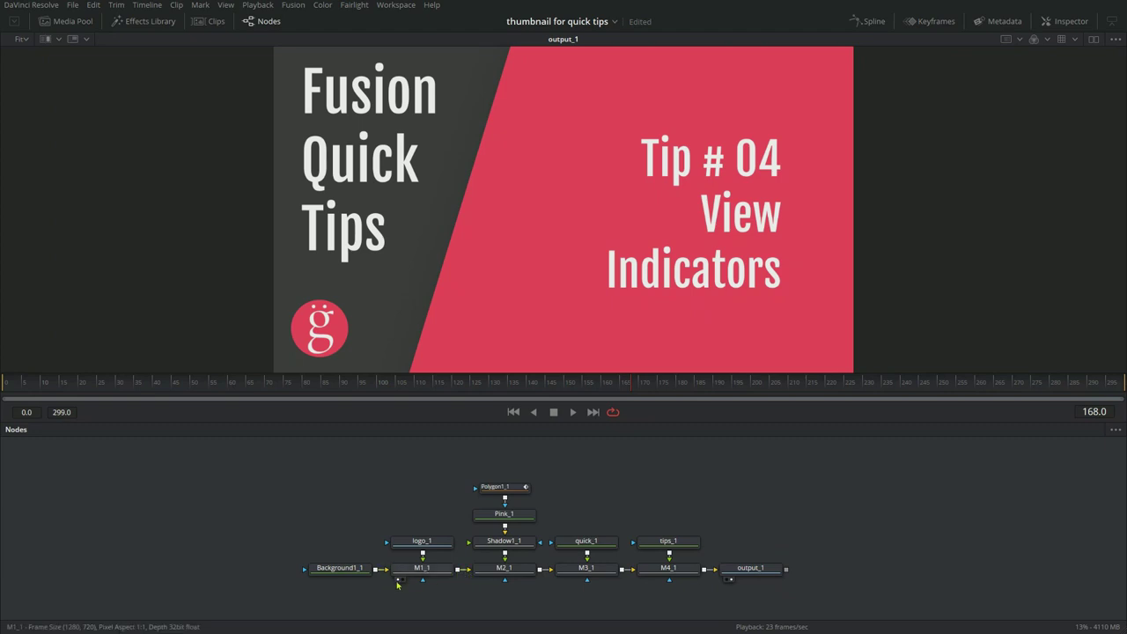
{"action": "mouse_move", "coordinate": [397, 584]}
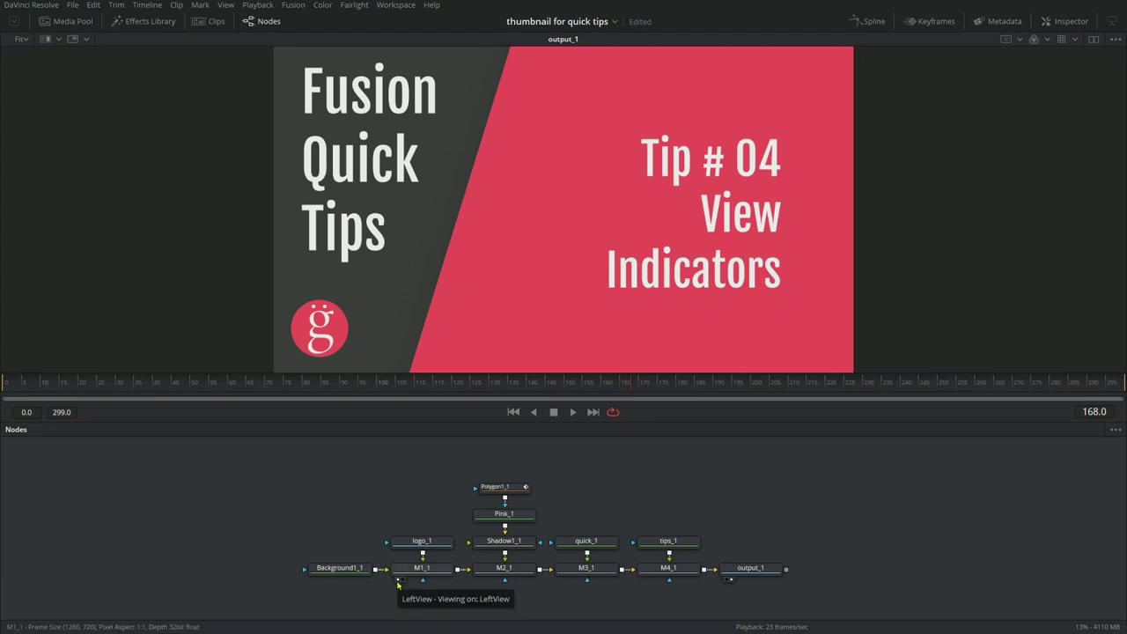
{"action": "left_click", "coordinate": [1093, 39]}
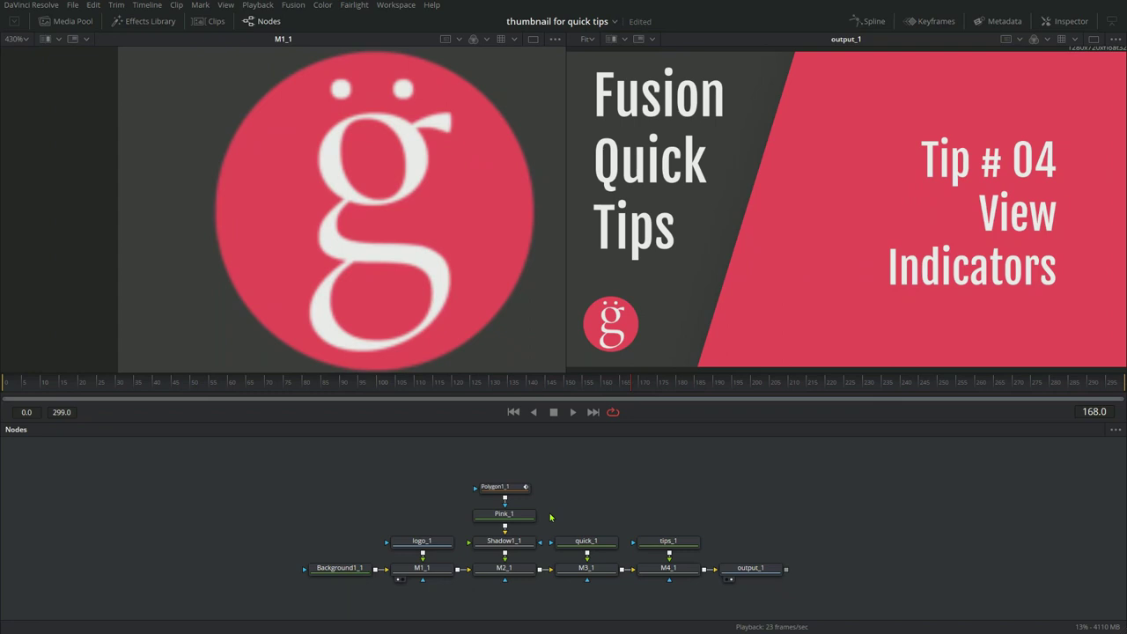
Step: Load Background1_1 into viewer 1 and M4_1 into viewer 2, then make the node area taller
{"action": "left_click", "coordinate": [341, 571]}
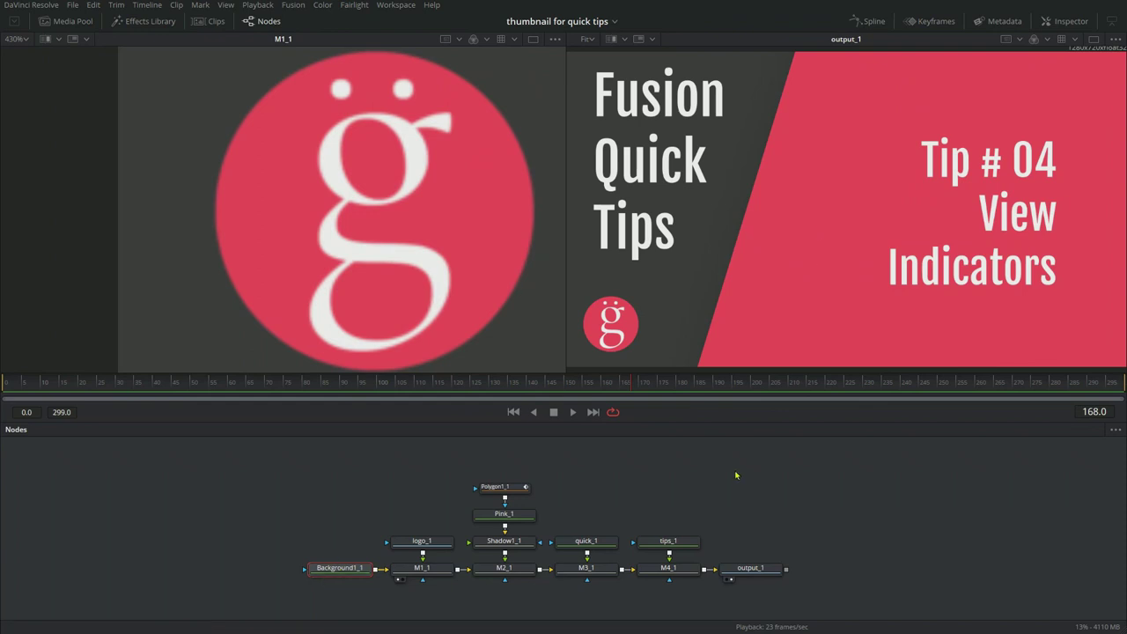
{"action": "left_click", "coordinate": [390, 493]}
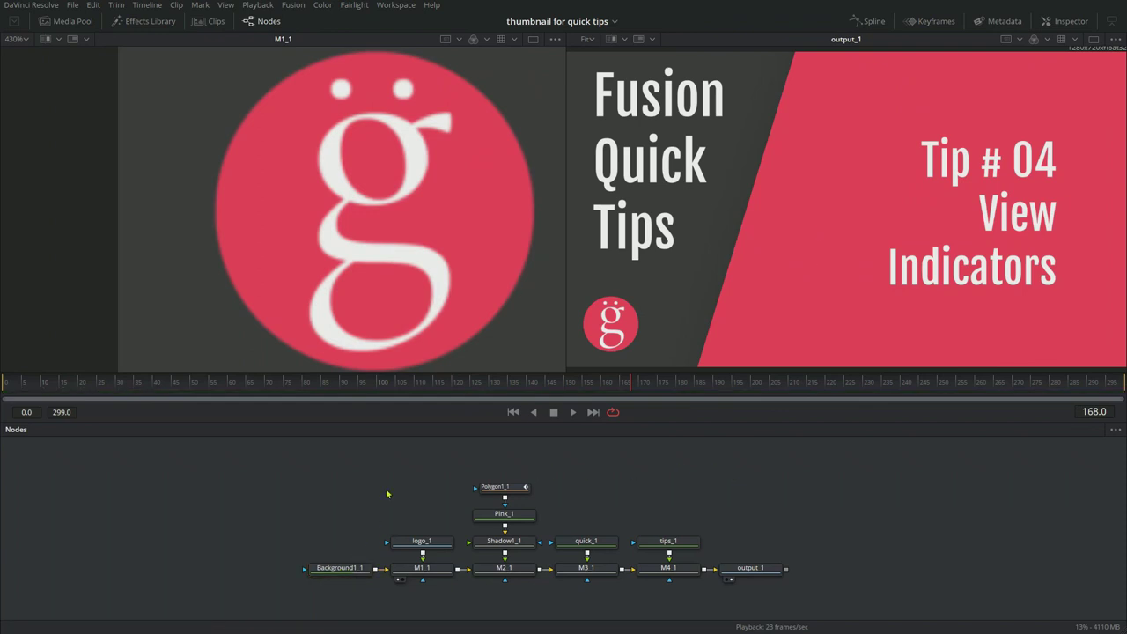
{"action": "left_click", "coordinate": [342, 572]}
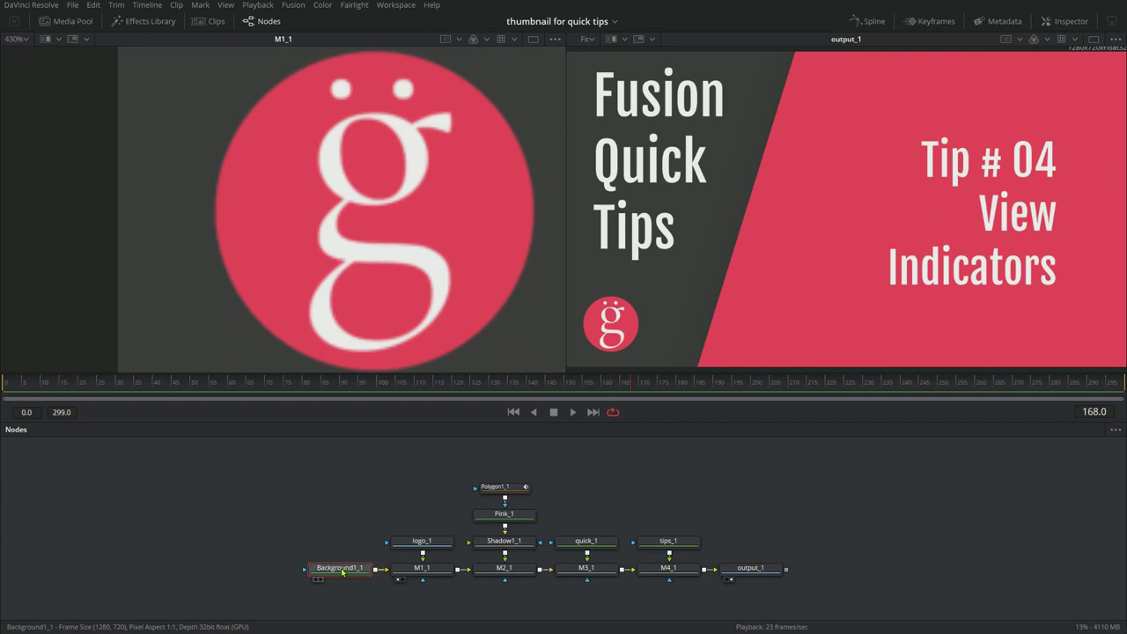
{"action": "key", "text": "1"}
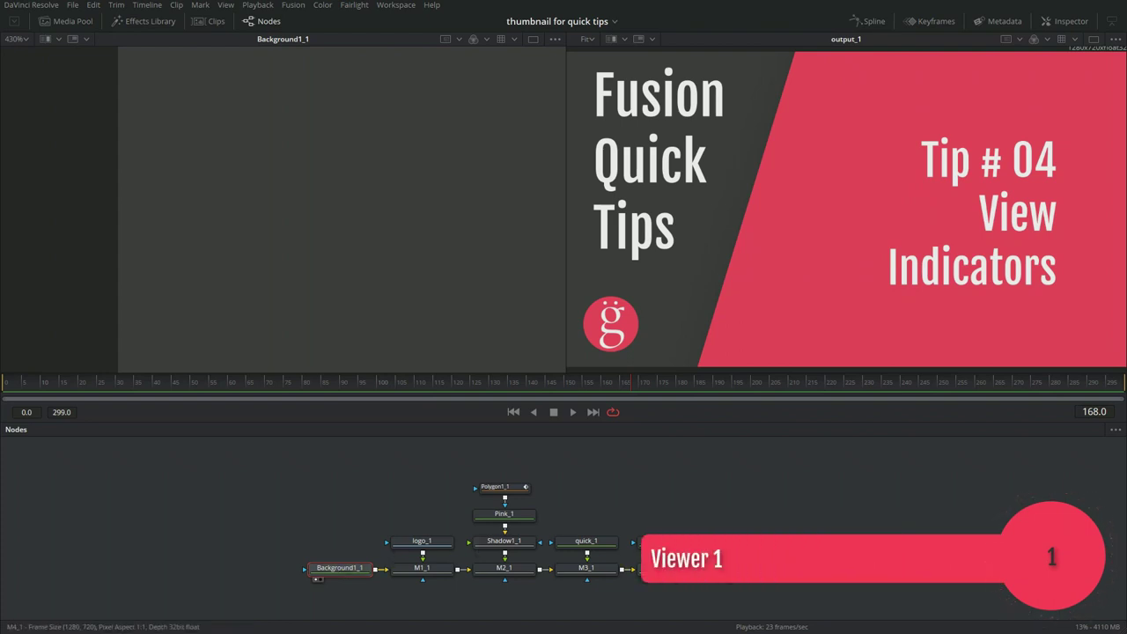
{"action": "key", "text": "2"}
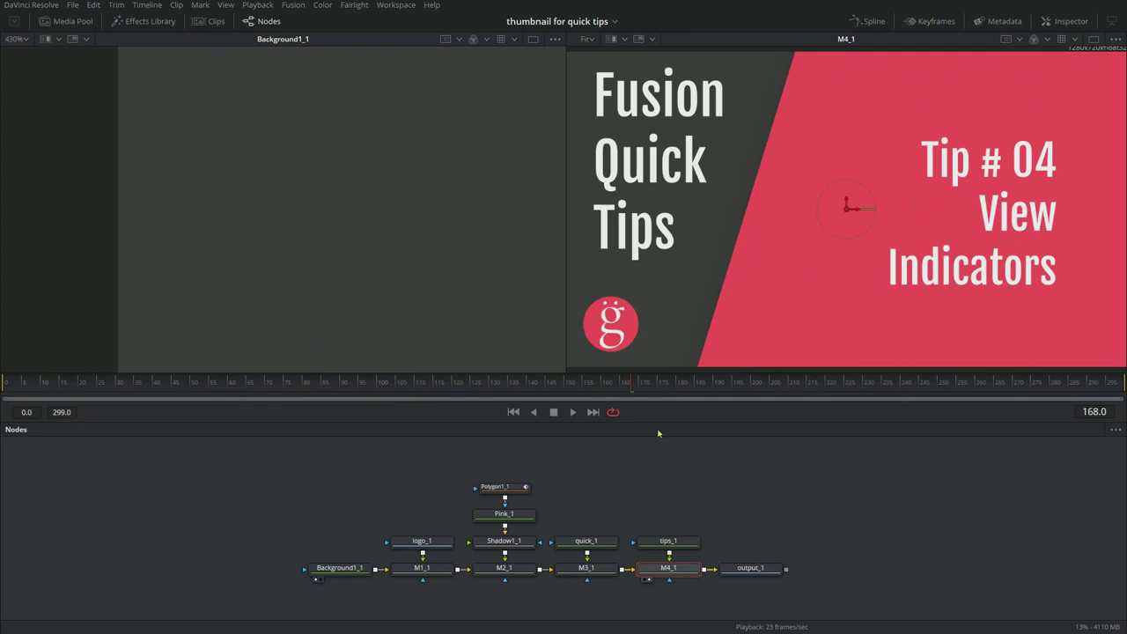
{"action": "left_click_drag", "start_coordinate": [658, 421], "coordinate": [659, 359]}
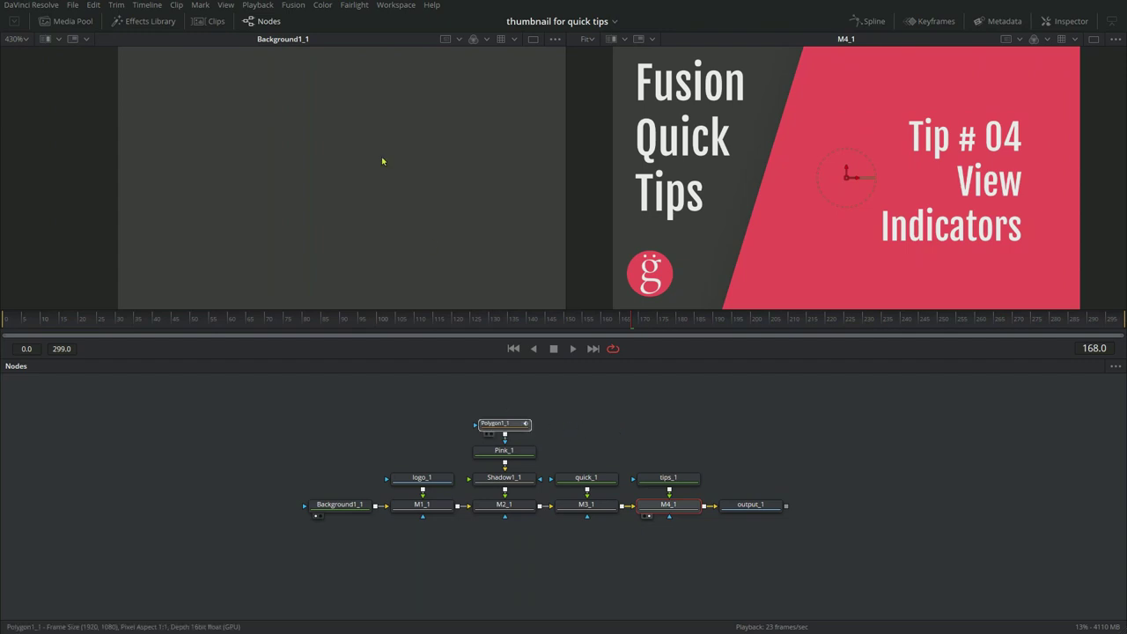
Step: Try Polygon1_1, Pink_1 and quick_1 in the viewers, then put output_1 in viewer 2
{"action": "left_click", "coordinate": [487, 433]}
{"action": "left_click_drag", "start_coordinate": [515, 453], "coordinate": [801, 239]}
{"action": "left_click_drag", "start_coordinate": [383, 223], "coordinate": [382, 223]}
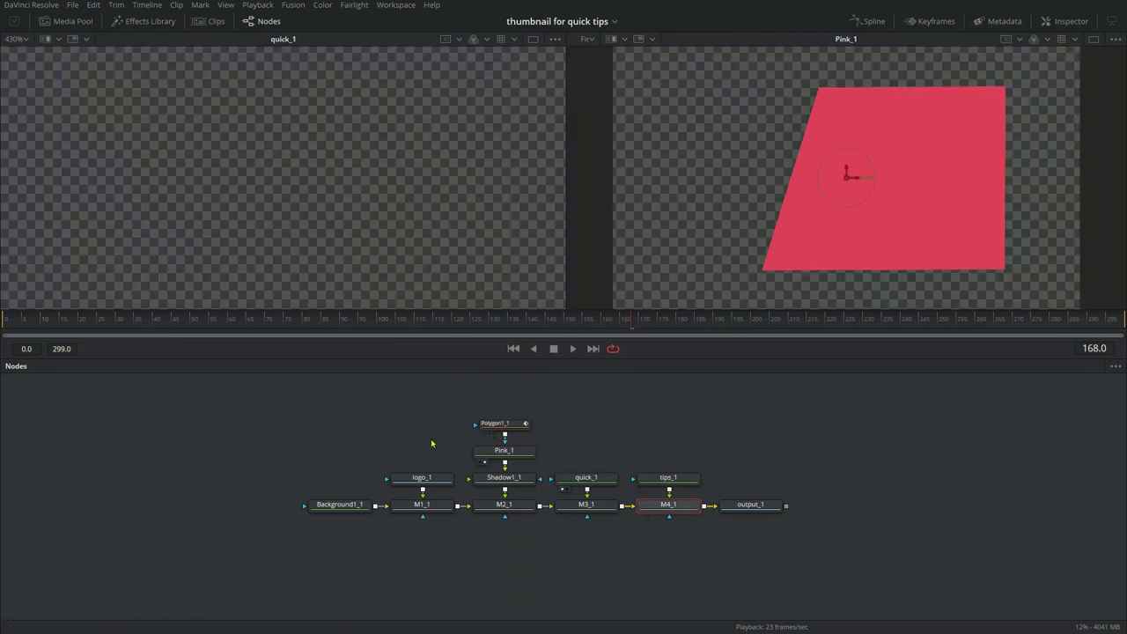
{"action": "left_click_drag", "start_coordinate": [319, 498], "coordinate": [249, 145]}
{"action": "key", "text": "2"}
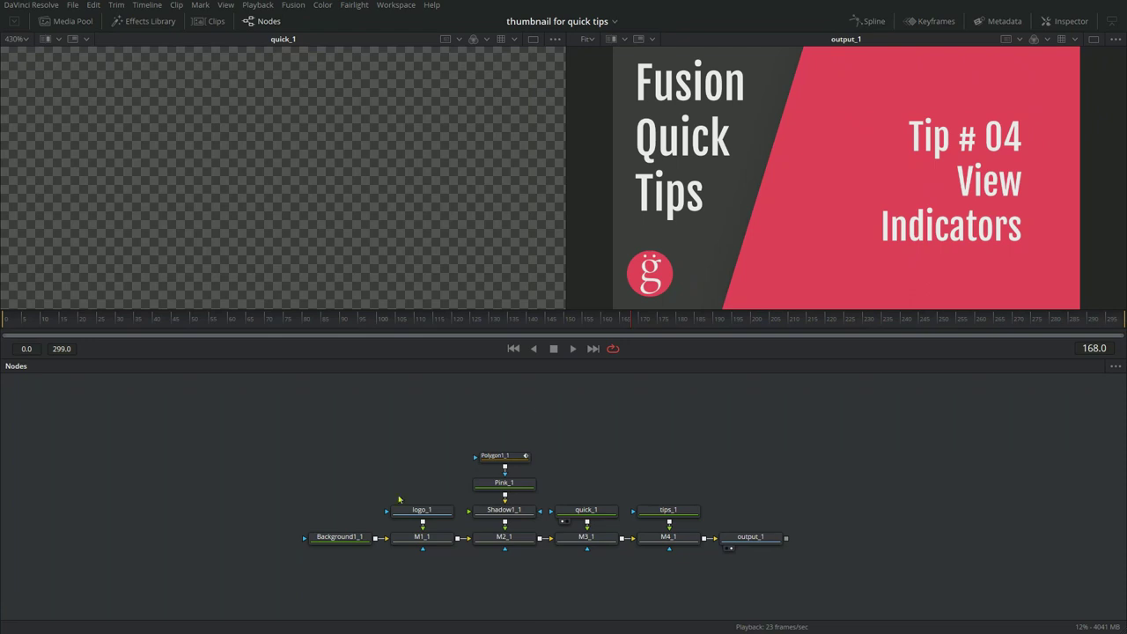
Step: Try moving Polygon1_1, undo back to above Pink_1, and load Background1_1 into viewer 1
{"action": "mouse_move", "coordinate": [515, 459]}
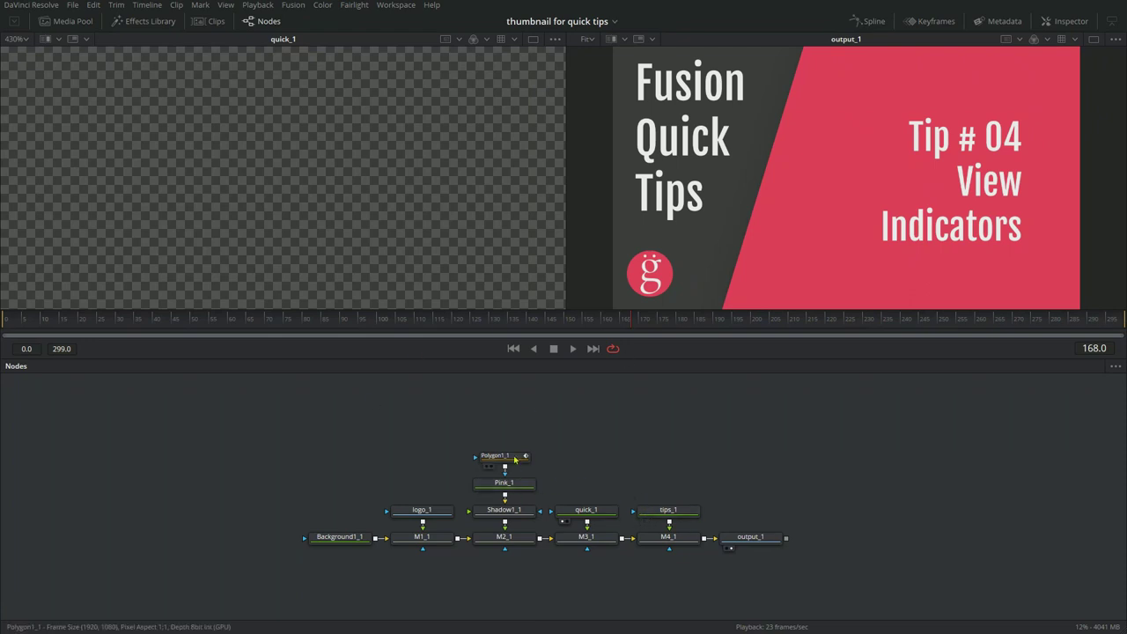
{"action": "left_click_drag", "start_coordinate": [515, 458], "coordinate": [435, 377]}
{"action": "key", "text": "ctrl+z"}
{"action": "left_click_drag", "start_coordinate": [497, 458], "coordinate": [457, 376]}
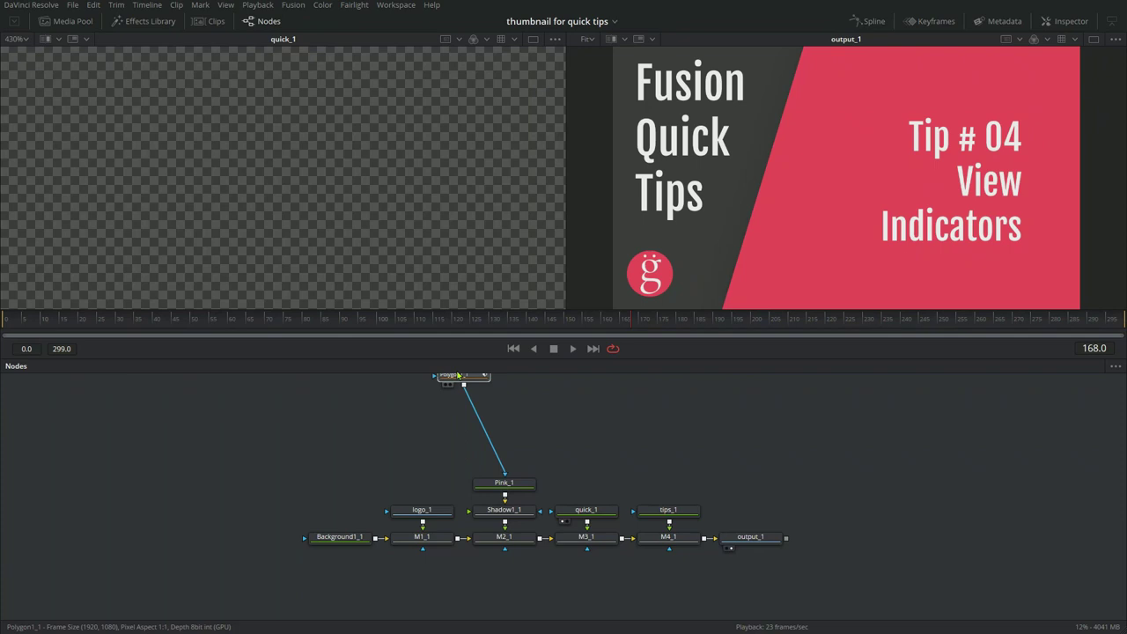
{"action": "key", "text": "ctrl+z"}
{"action": "mouse_move", "coordinate": [515, 459]}
{"action": "left_mouse_down"}
{"action": "mouse_move", "coordinate": [469, 453]}
{"action": "mouse_move", "coordinate": [434, 394]}
{"action": "mouse_move", "coordinate": [515, 426]}
{"action": "mouse_move", "coordinate": [515, 452]}
{"action": "mouse_move", "coordinate": [464, 395]}
{"action": "mouse_move", "coordinate": [510, 455]}
{"action": "left_mouse_up"}
{"action": "left_click", "coordinate": [344, 498]}
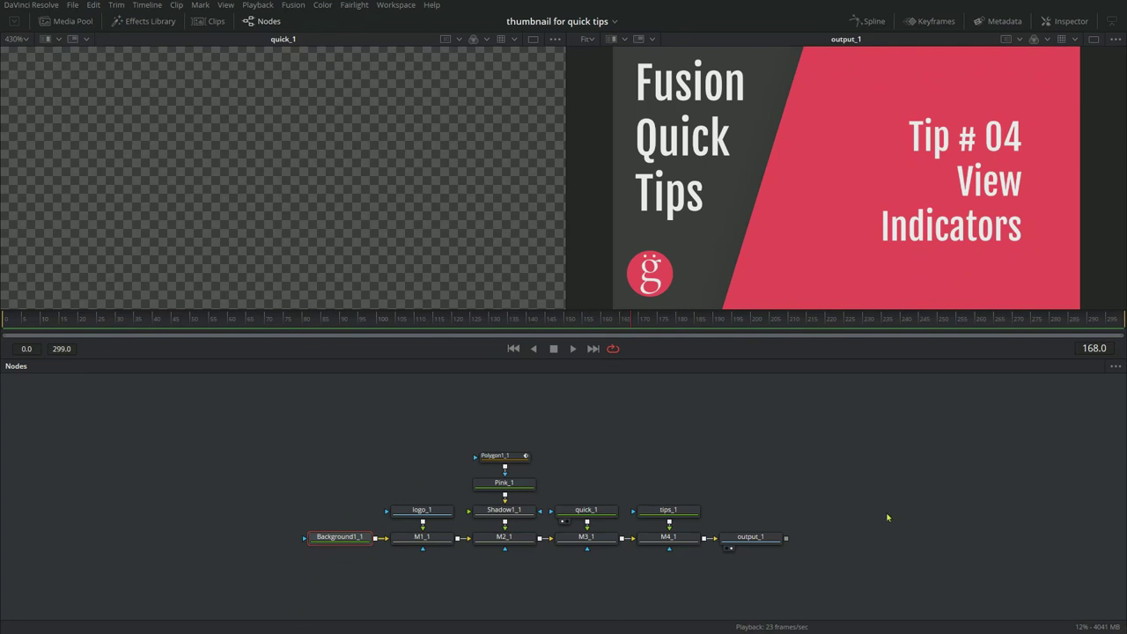
{"action": "key", "text": "1"}
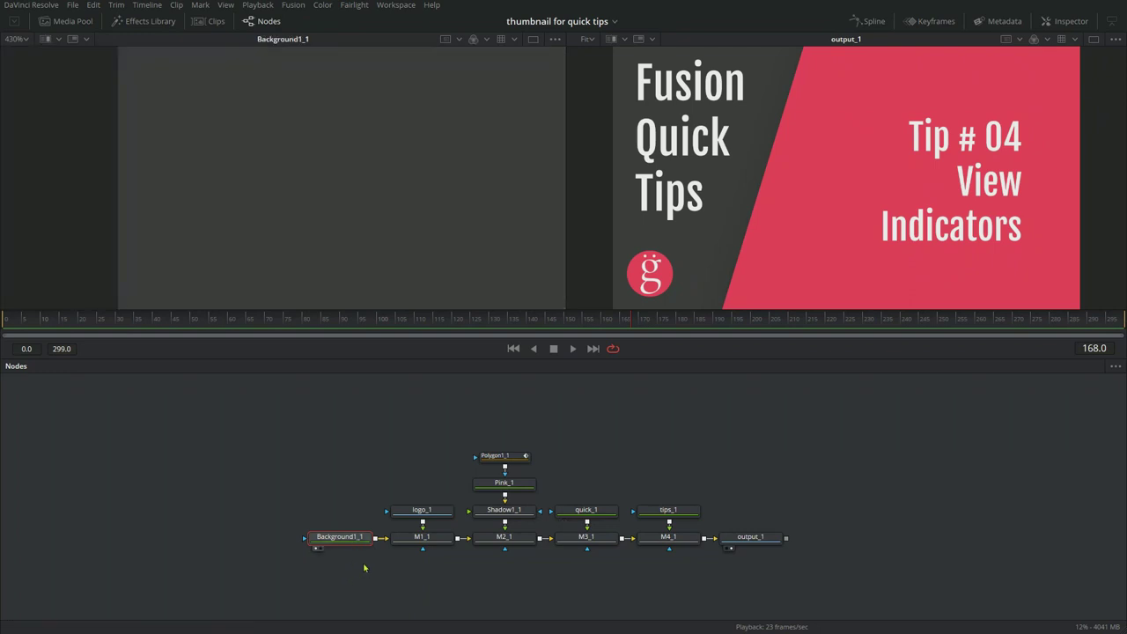
Step: Toggle Background1_1's viewer indicators on and off, leaving it shown in neither viewer
{"action": "left_click", "coordinate": [321, 548]}
{"action": "left_click", "coordinate": [315, 549]}
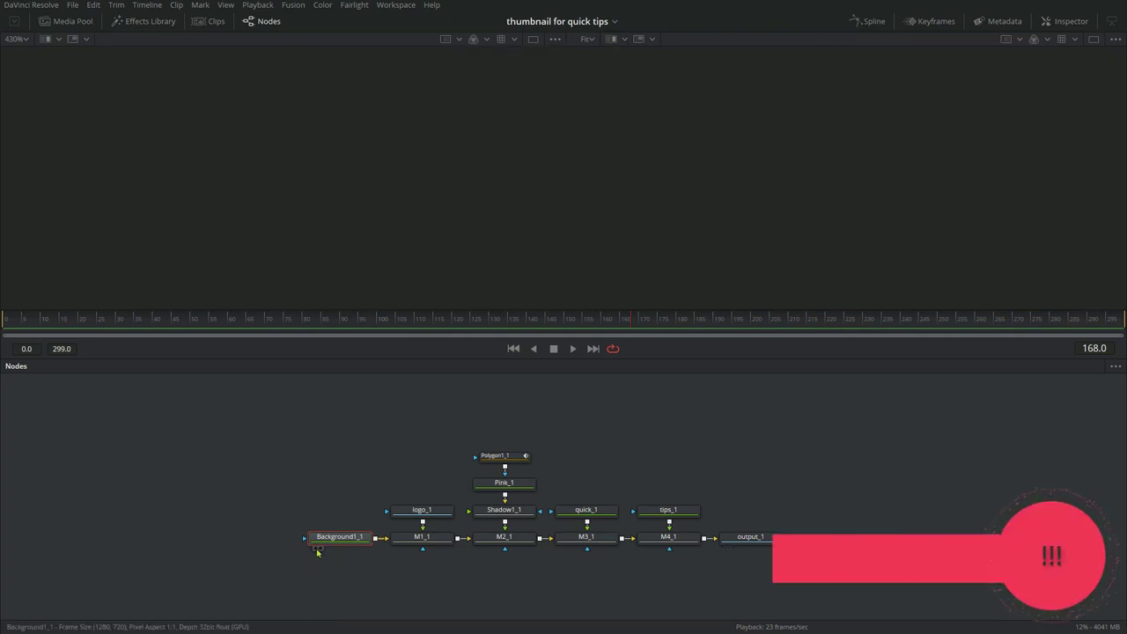
{"action": "left_click", "coordinate": [316, 549]}
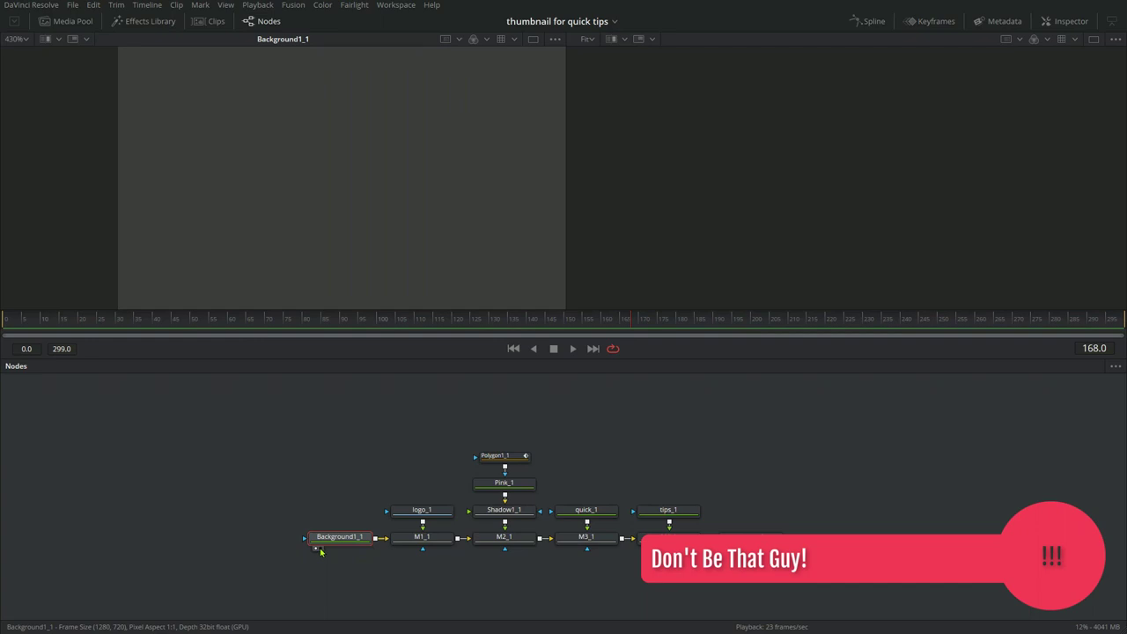
{"action": "left_click", "coordinate": [321, 549]}
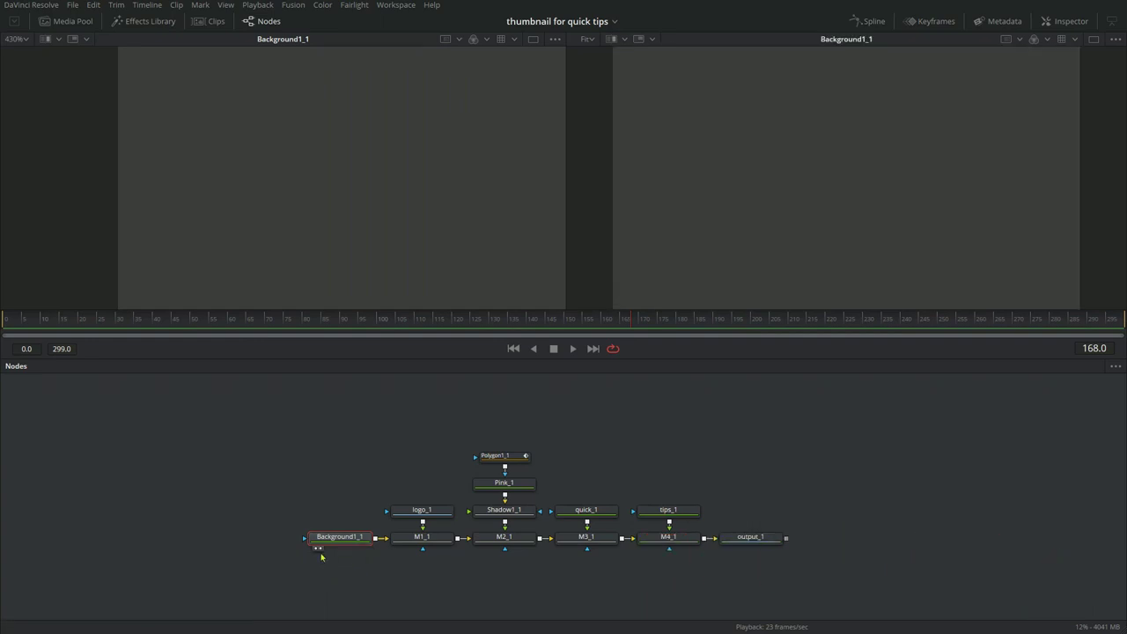
{"action": "left_click", "coordinate": [321, 550]}
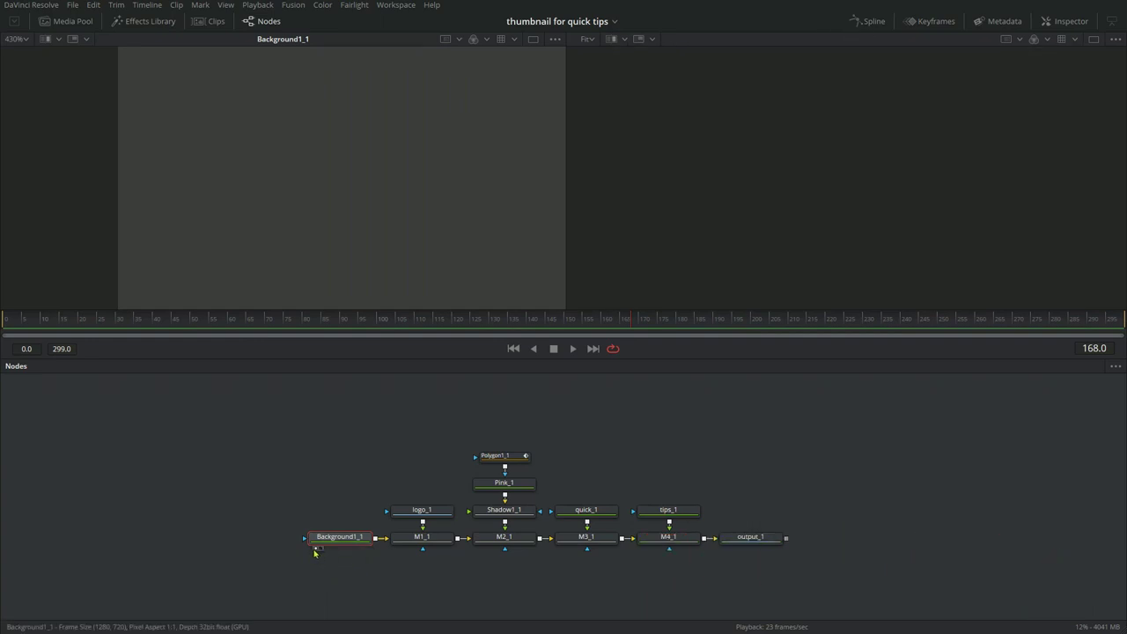
{"action": "left_click", "coordinate": [316, 549]}
{"action": "scroll", "coordinate": [368, 553], "scroll_direction": "up", "scroll_amount": 2}
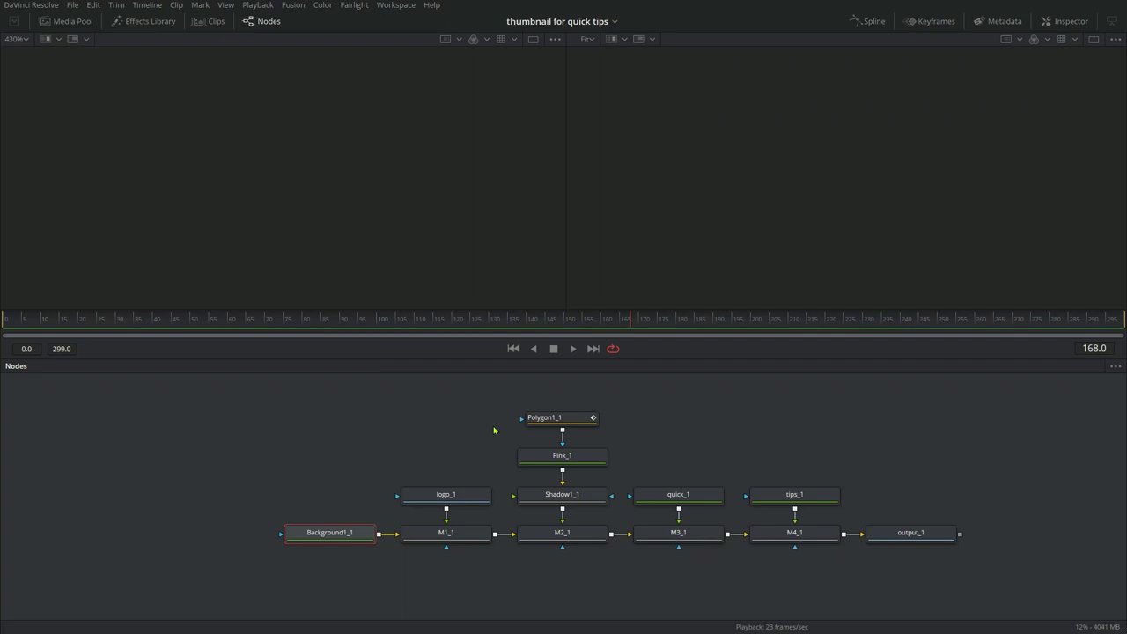
{"action": "mouse_move", "coordinate": [457, 500]}
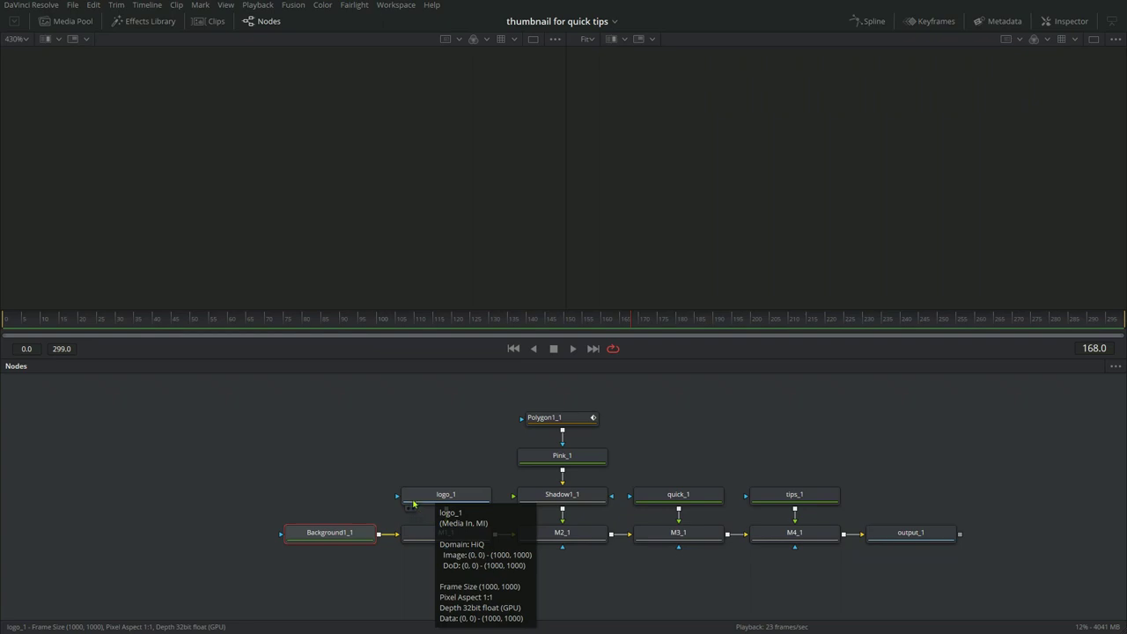
Step: Show Background1_1 in the first viewer and output_1 in the second viewer
{"action": "key", "text": "1"}
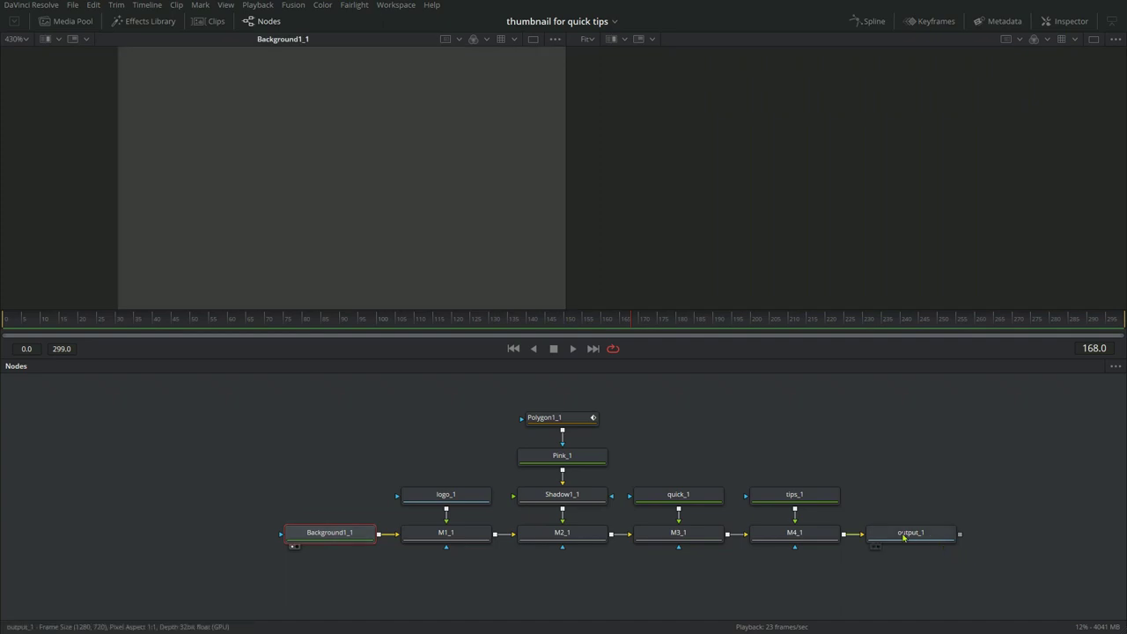
{"action": "left_click", "coordinate": [904, 537]}
{"action": "key", "text": "2"}
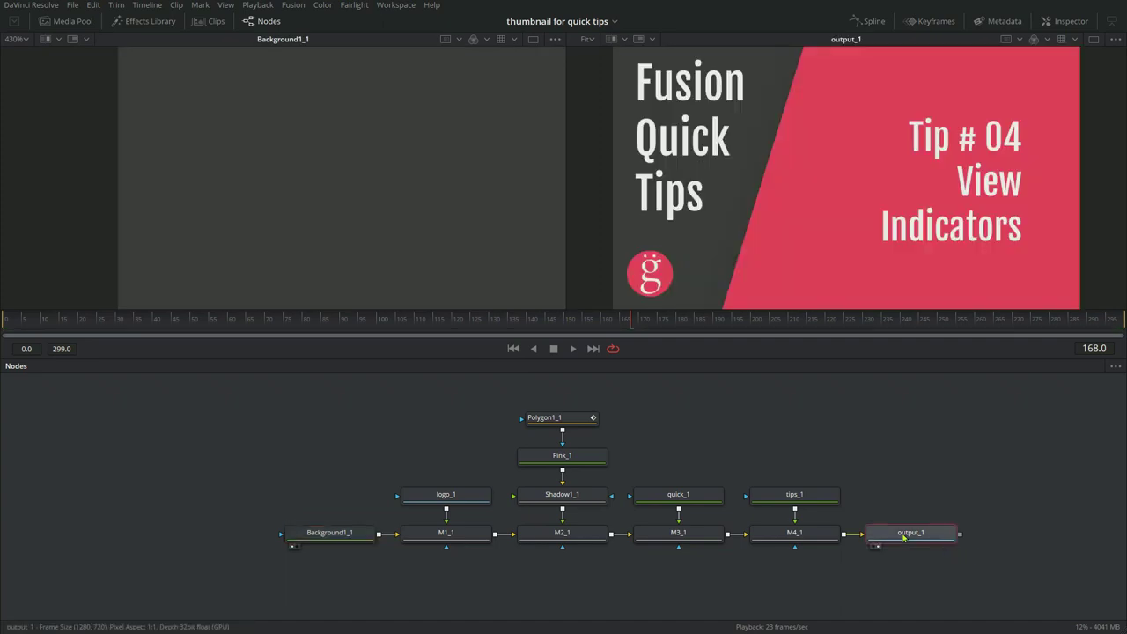
Step: Put M1_1 in the left viewer with its Merge settings, toggle it off and on, and save
{"action": "left_click", "coordinate": [1071, 21]}
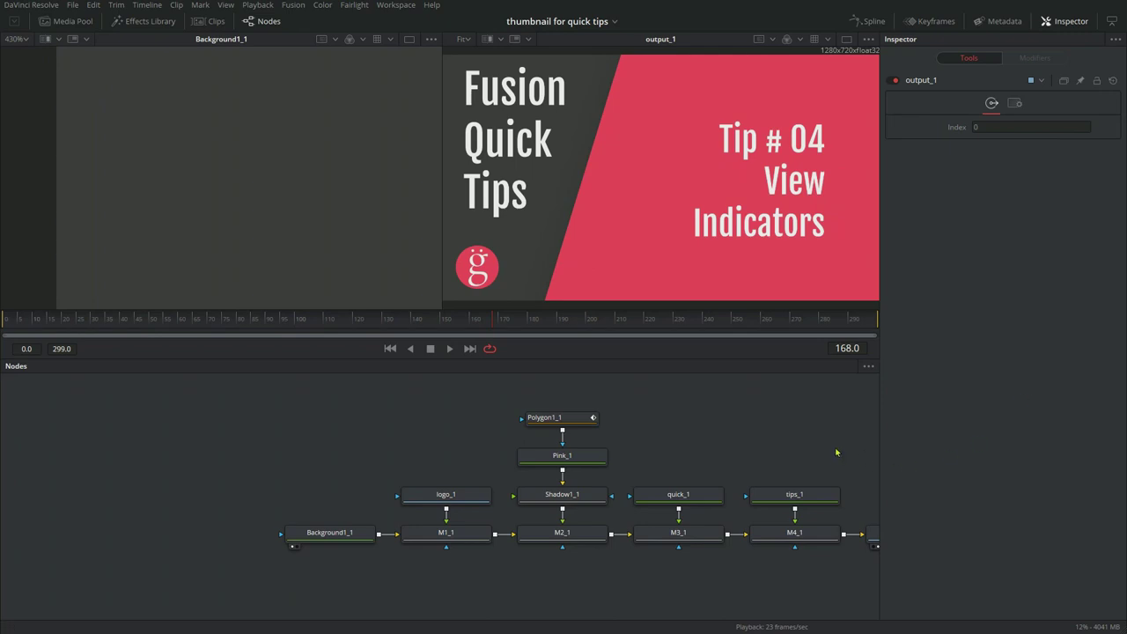
{"action": "left_click", "coordinate": [467, 535]}
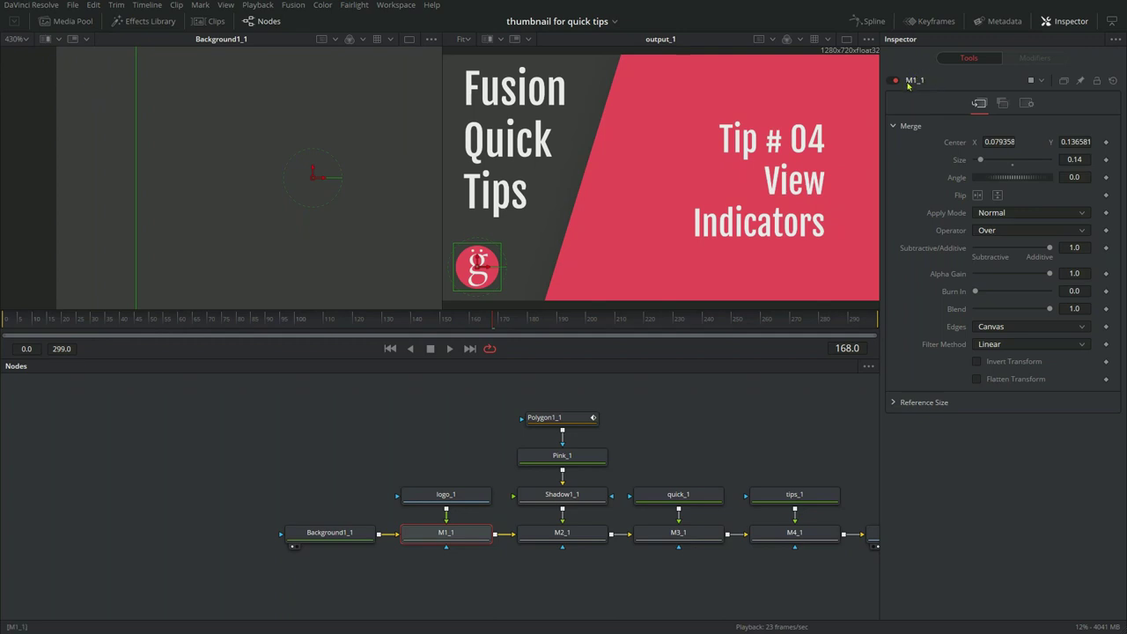
{"action": "left_click_drag", "start_coordinate": [916, 82], "coordinate": [229, 201]}
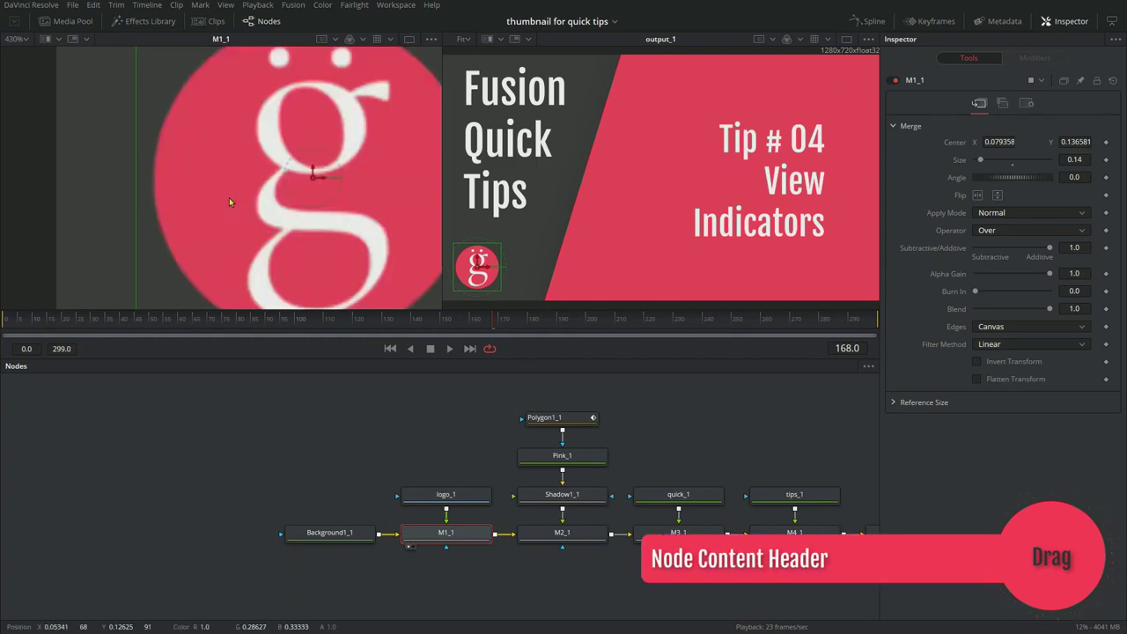
{"action": "left_click", "coordinate": [895, 81]}
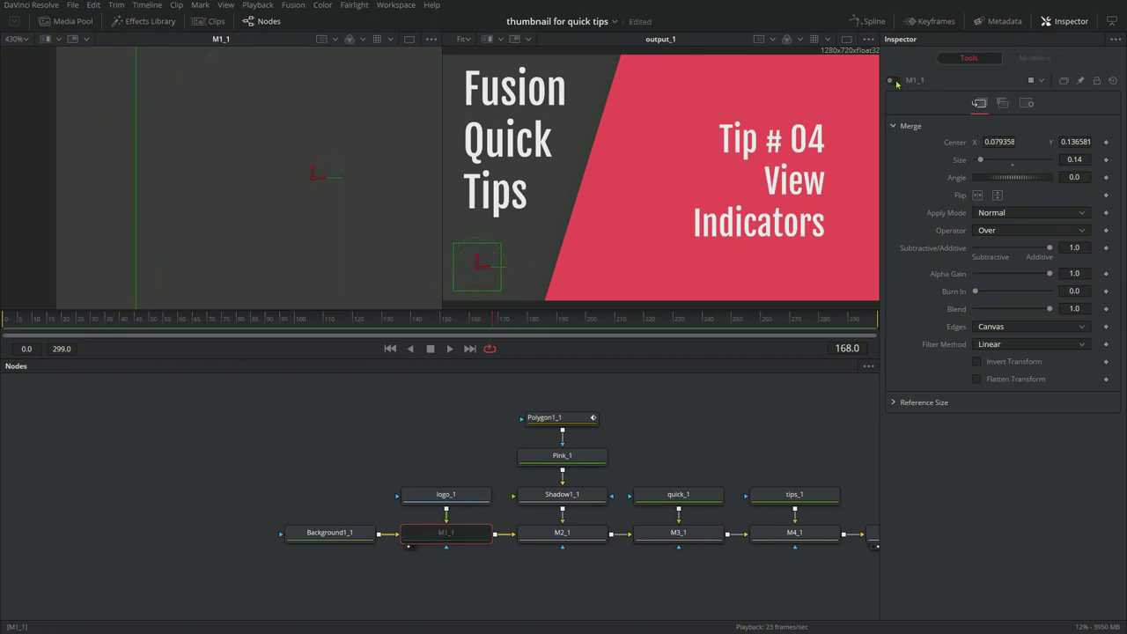
{"action": "left_click", "coordinate": [895, 81]}
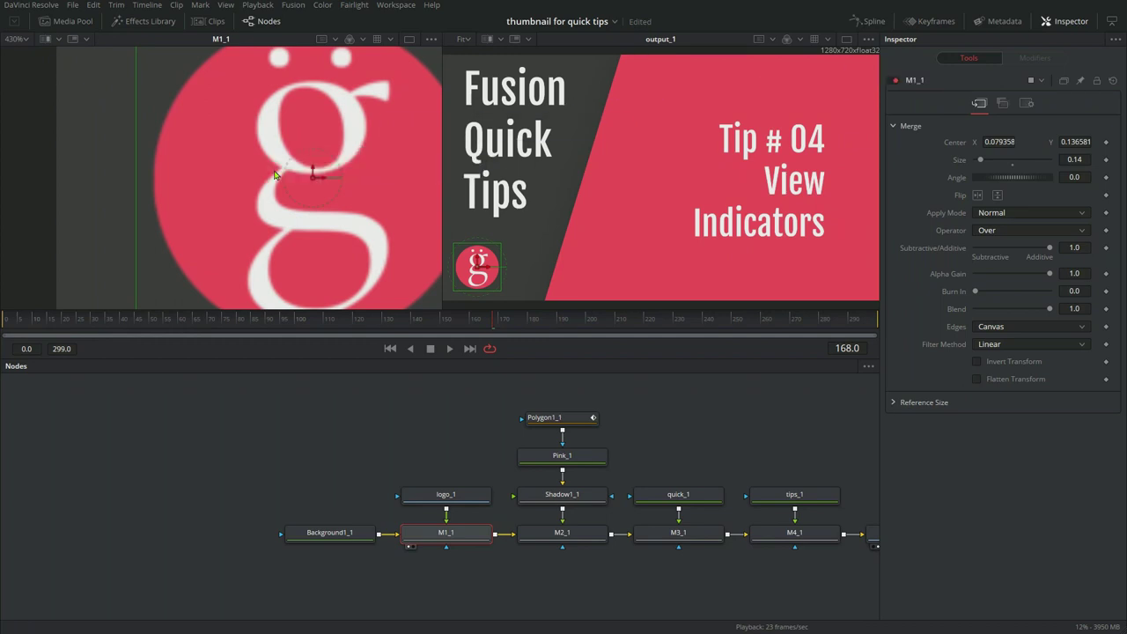
{"action": "key", "text": "ctrl+s"}
Step: Delete the imported MediaIn2 node and zoom out until the whole colour-bar image fits
{"action": "left_click_drag", "start_coordinate": [53, 396], "coordinate": [182, 460]}
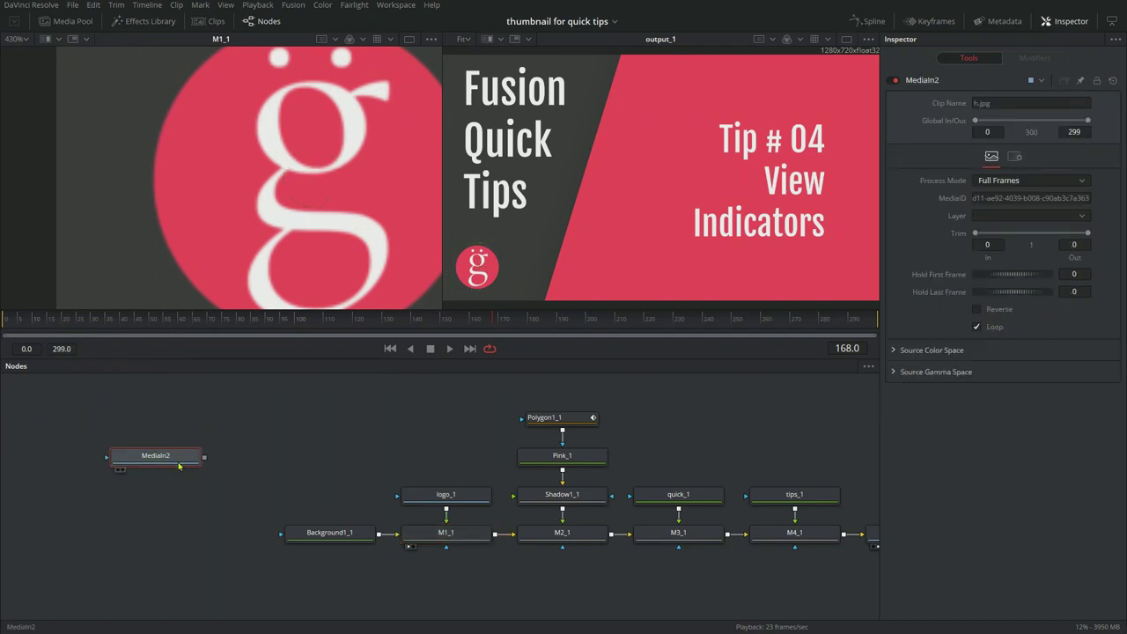
{"action": "key", "text": "Delete"}
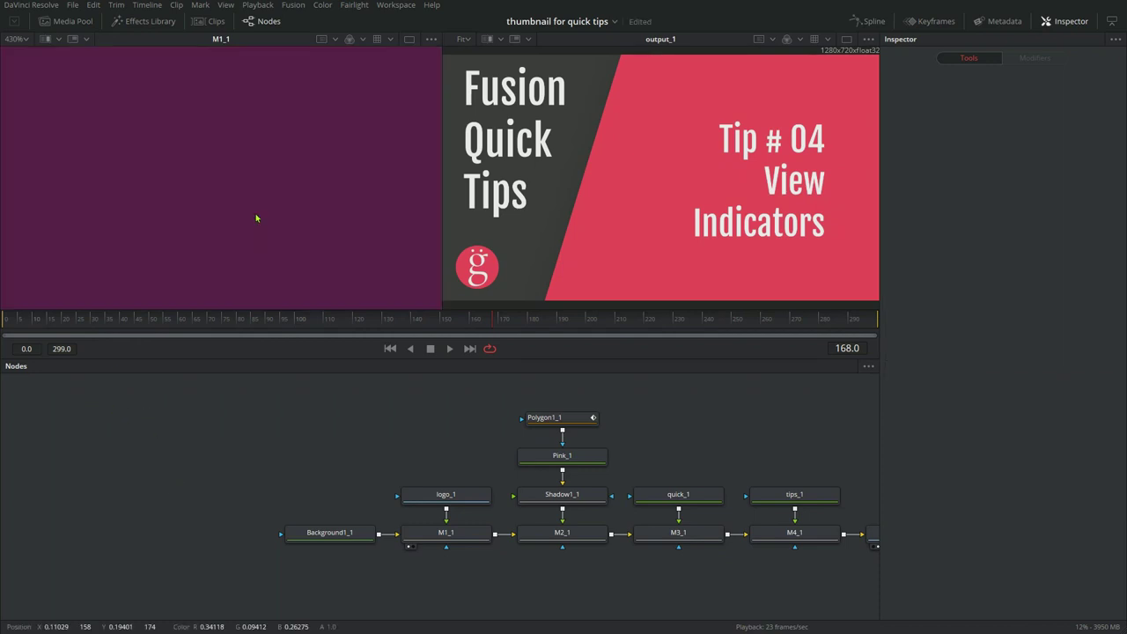
{"action": "scroll", "coordinate": [261, 203], "scroll_direction": "down", "scroll_amount": 8}
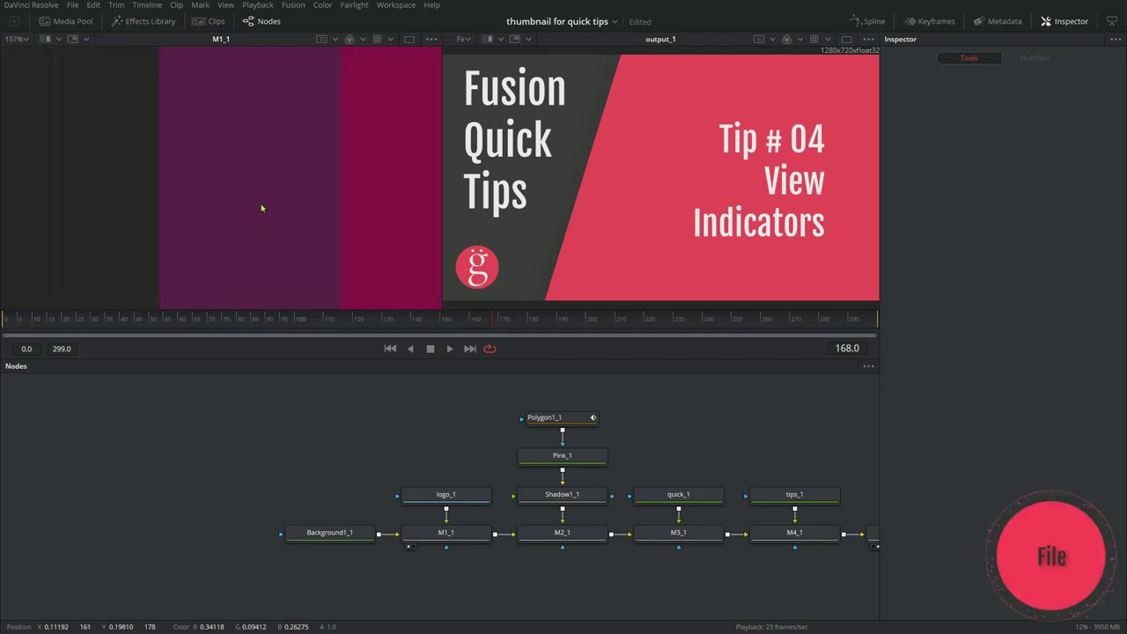
{"action": "scroll", "coordinate": [371, 137], "scroll_direction": "down", "scroll_amount": 5}
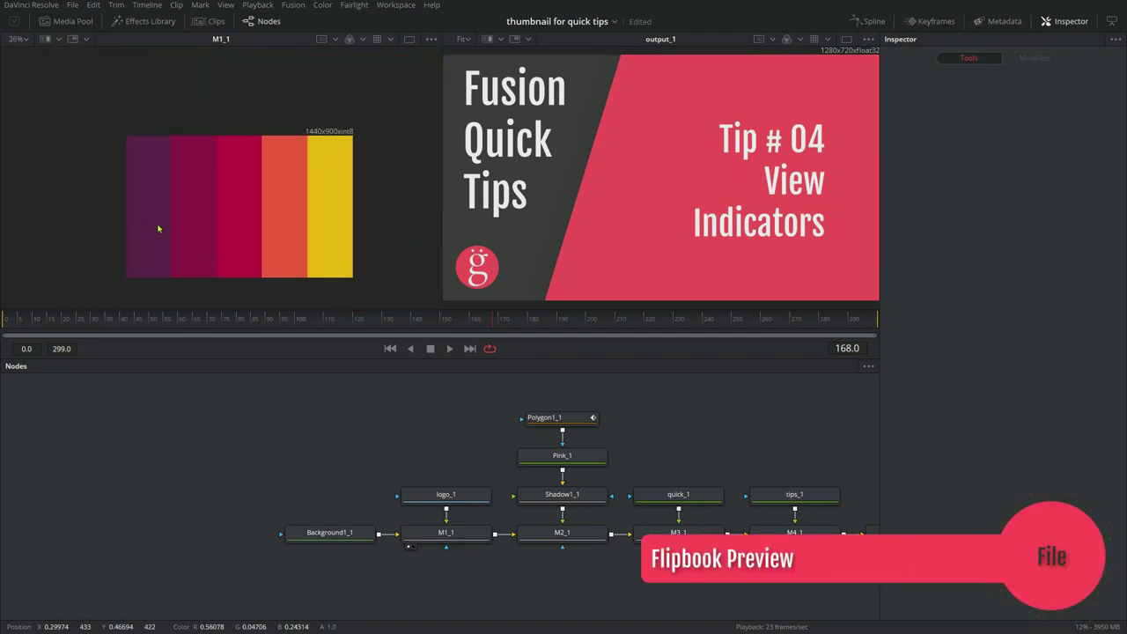
Step: Fit the entire node graph into its panel with Ctrl+F and clear both viewers with ~
{"action": "right_click", "coordinate": [214, 172]}
{"action": "left_click", "coordinate": [216, 156]}
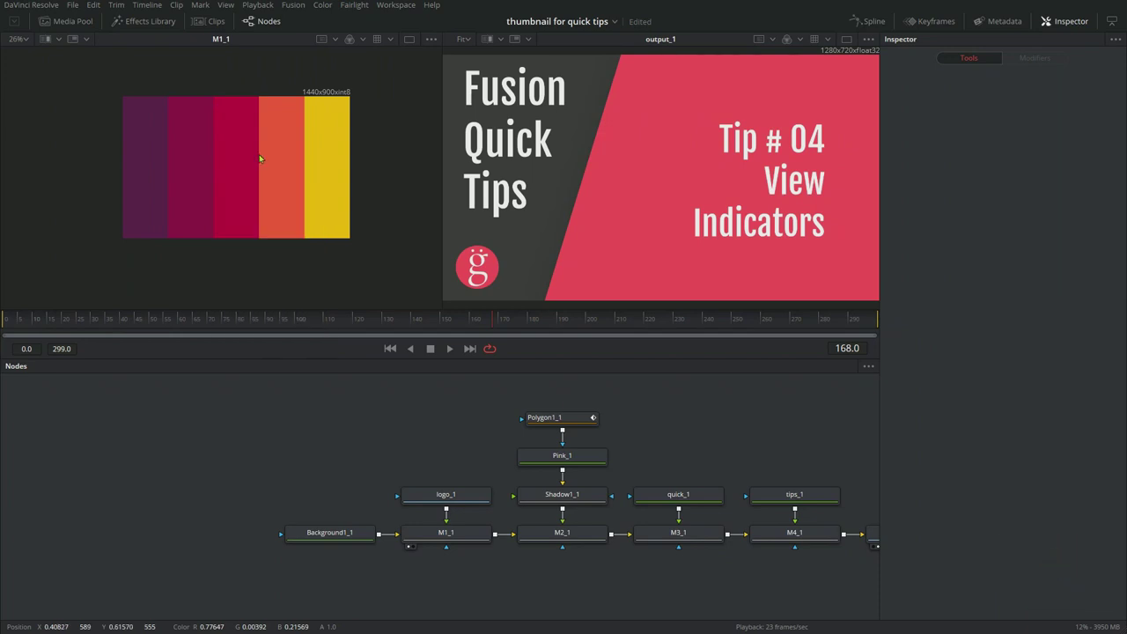
{"action": "key", "text": "ctrl+f"}
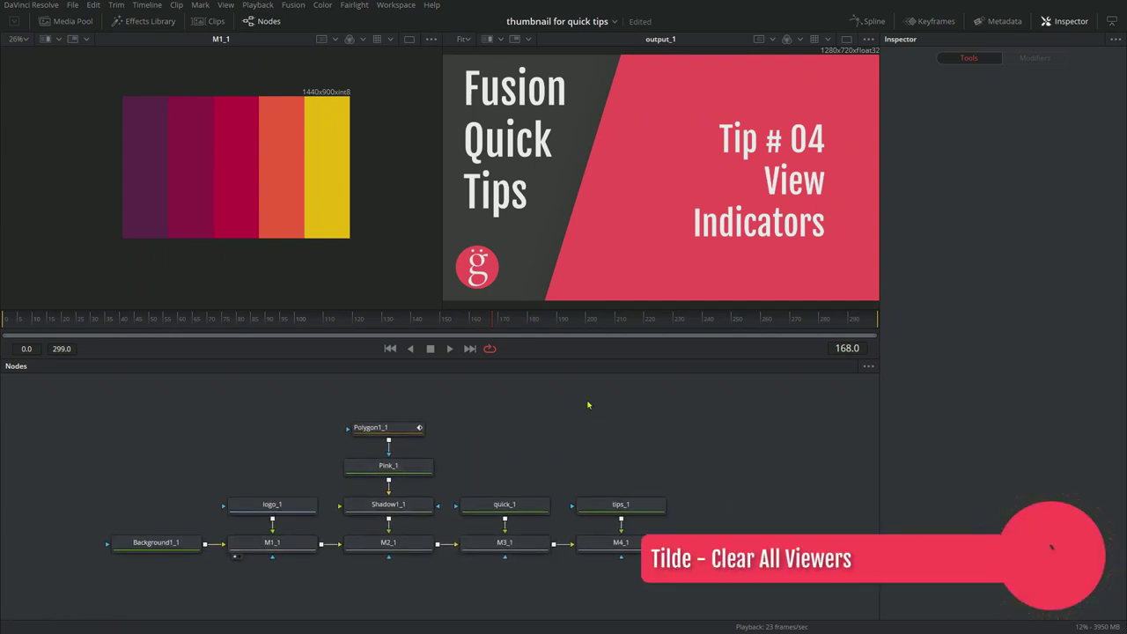
{"action": "key", "text": "grave"}
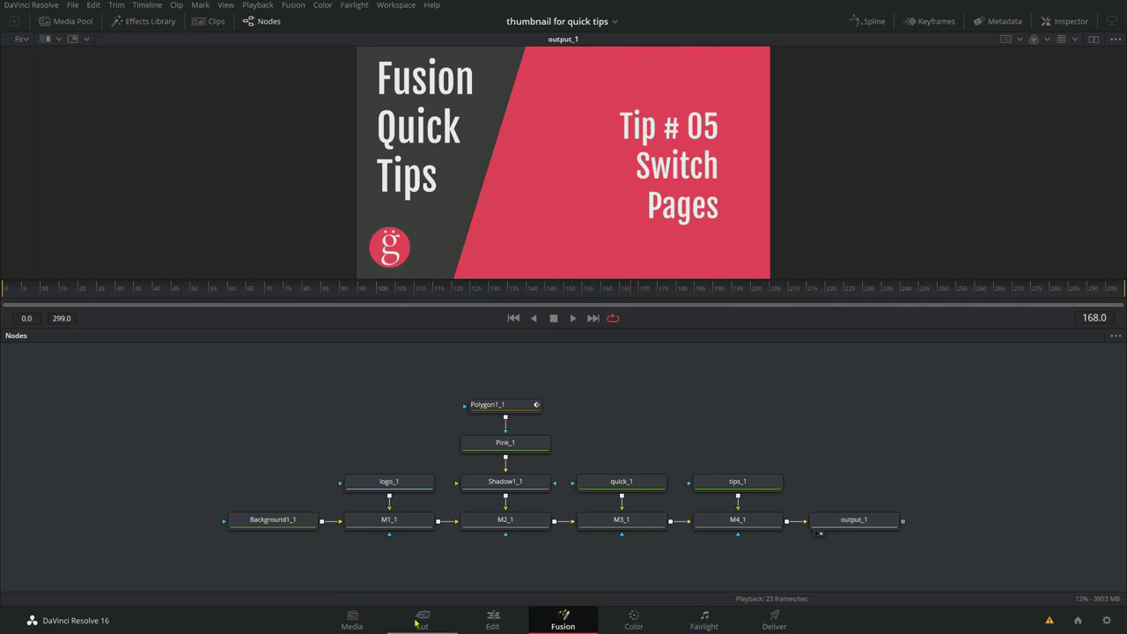
Step: Uncheck Show Page Navigation under Workspace, then jump to the Edit page with Shift+4
{"action": "left_click", "coordinate": [387, 9]}
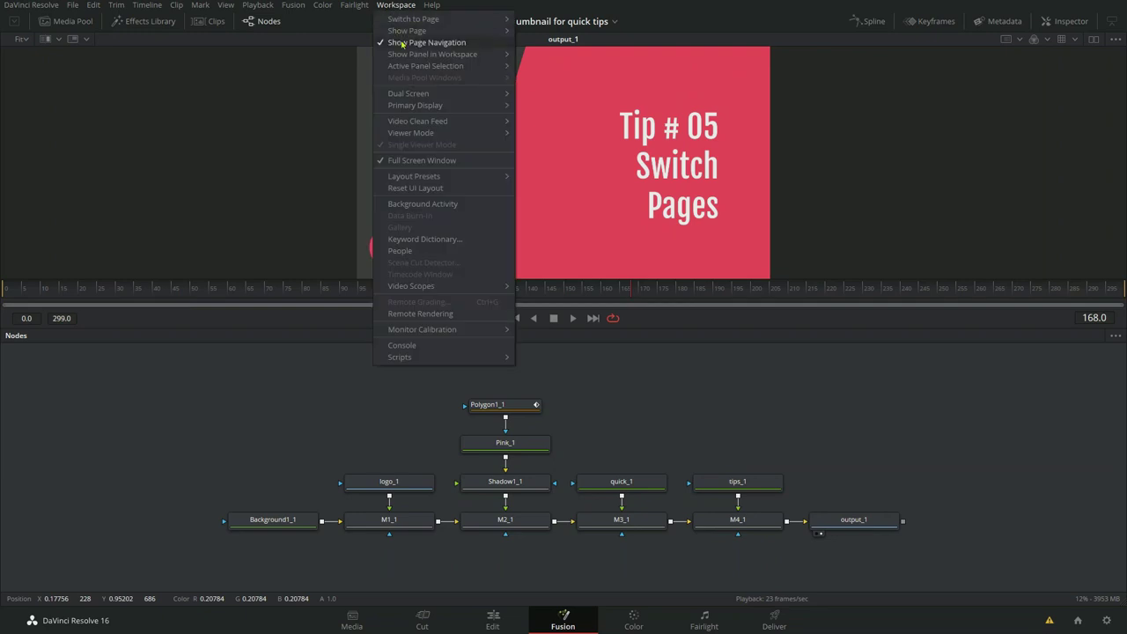
{"action": "left_click", "coordinate": [402, 42]}
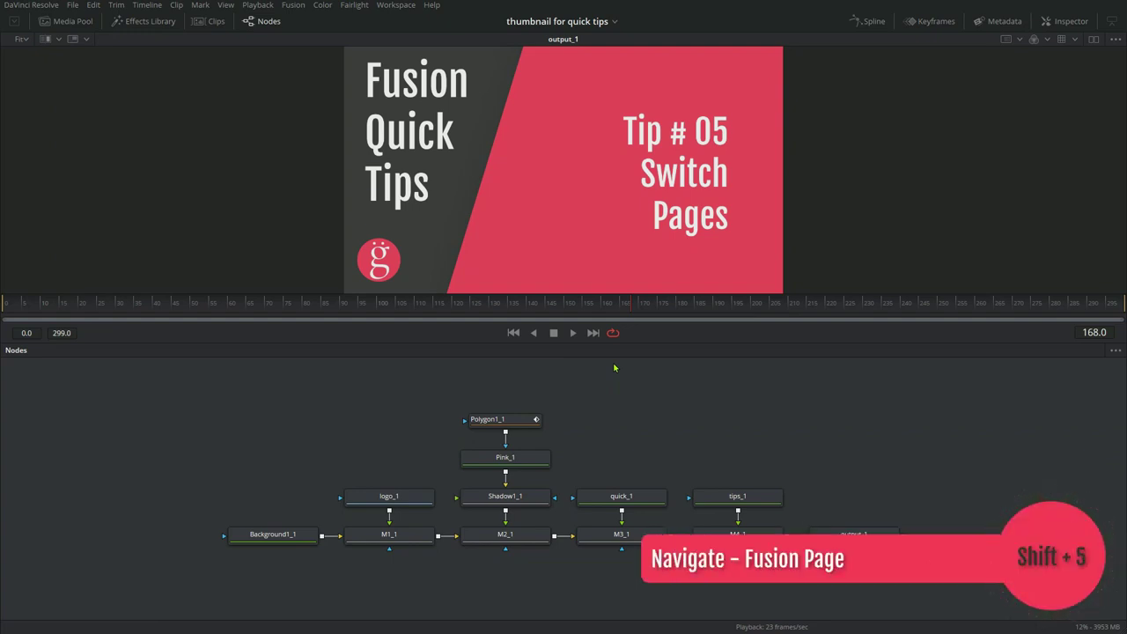
{"action": "key", "text": "shift+4"}
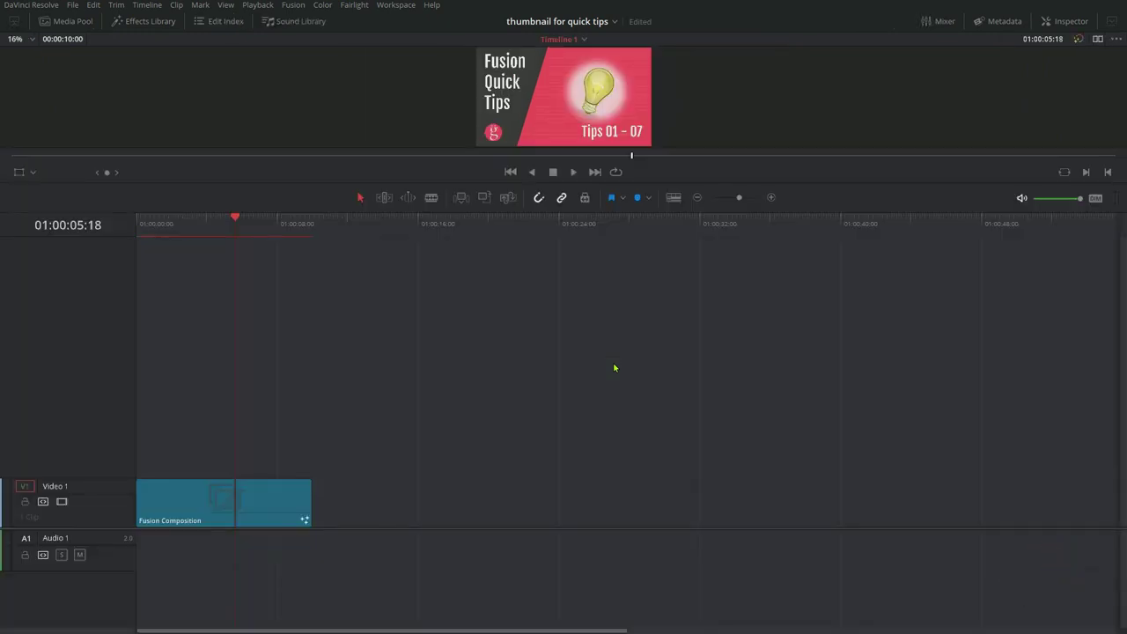
Step: Jump to the Color page with Shift+6, then return to Fusion via Workspace > Switch to Page
{"action": "key", "text": "shift+6"}
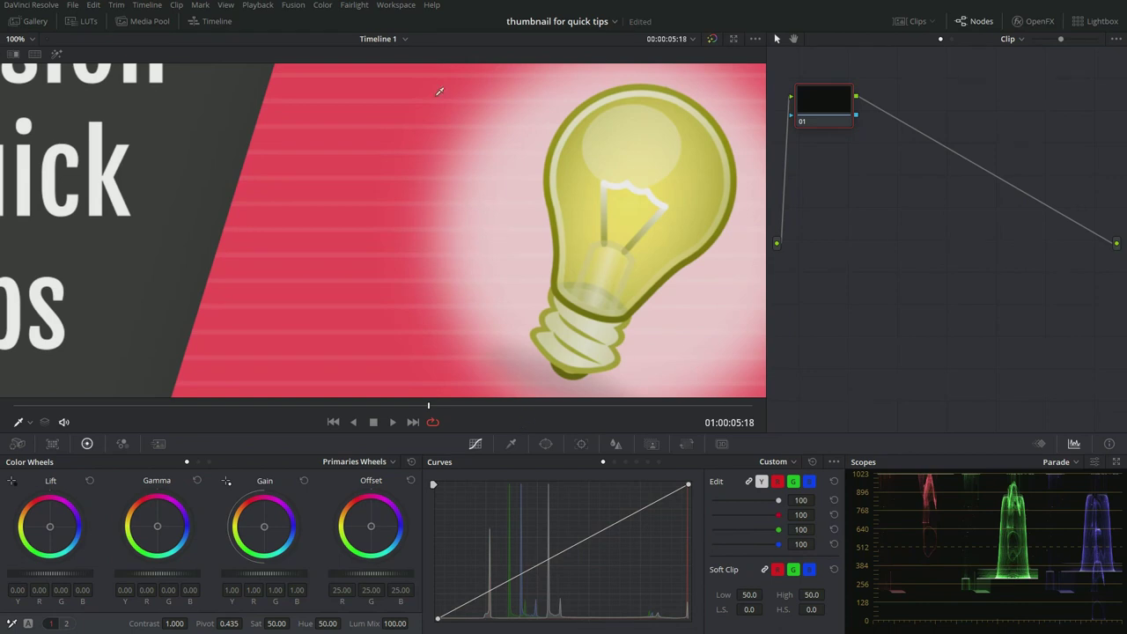
{"action": "left_click", "coordinate": [405, 5]}
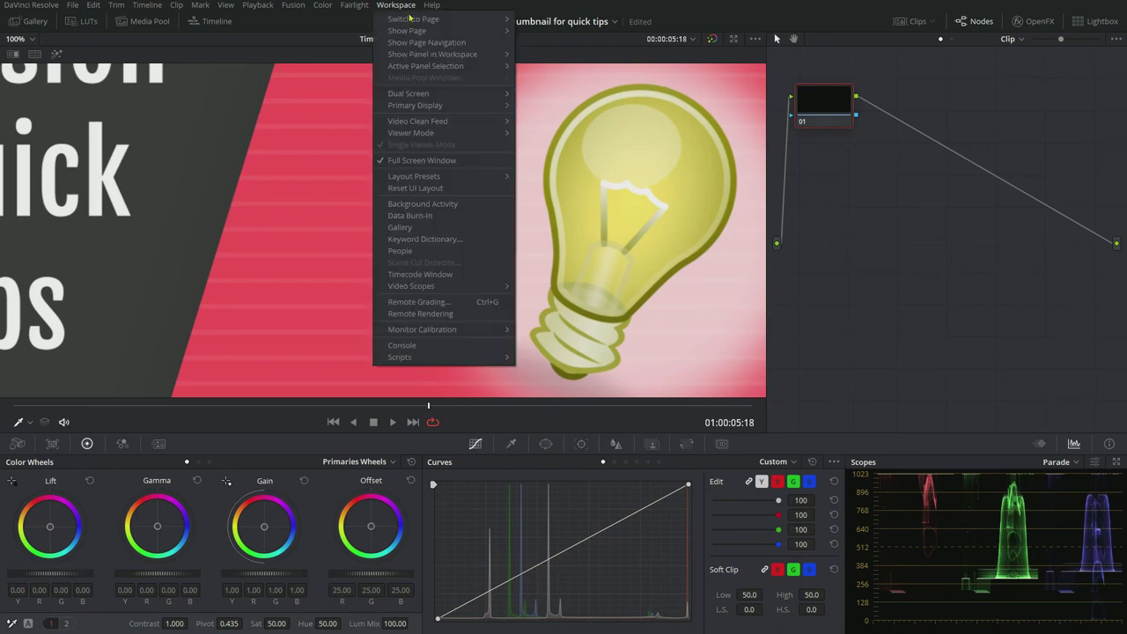
{"action": "mouse_move", "coordinate": [409, 18]}
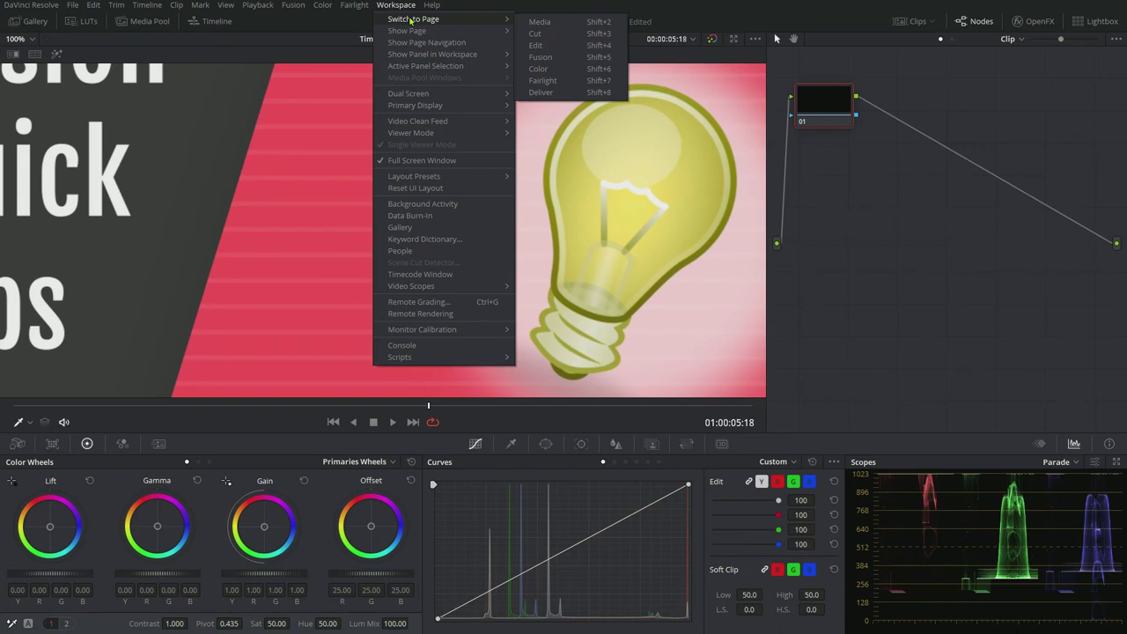
{"action": "left_click", "coordinate": [464, 7]}
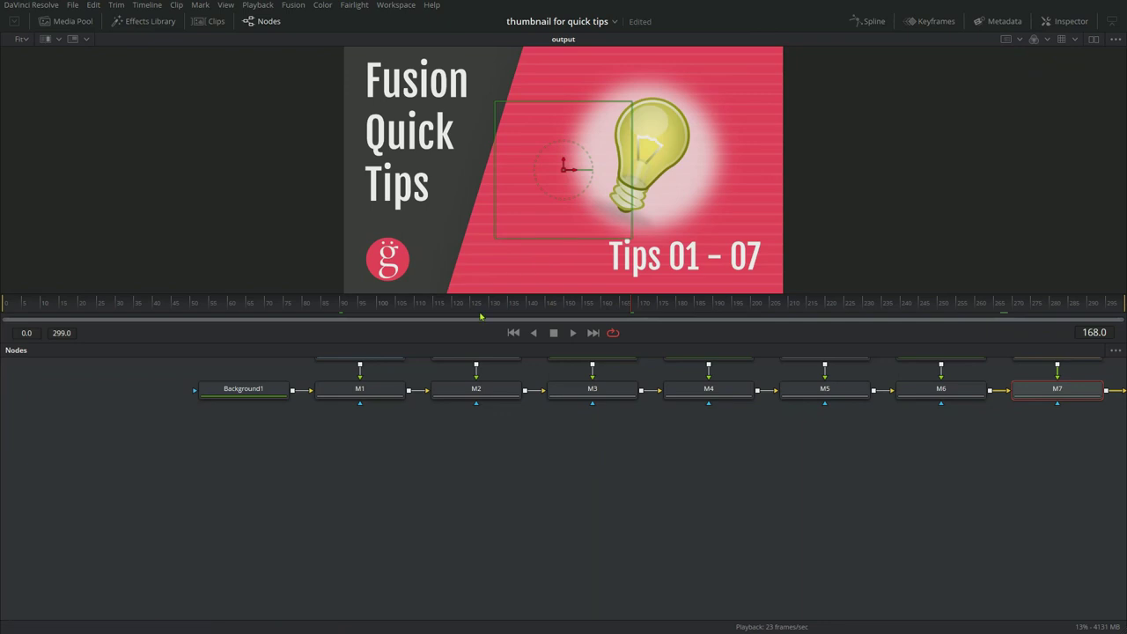
Step: Open and close the Project Manager (Shift+1) and Project Settings (Shift+9), then deselect M7 and pan the graph
{"action": "key", "text": "shift+1"}
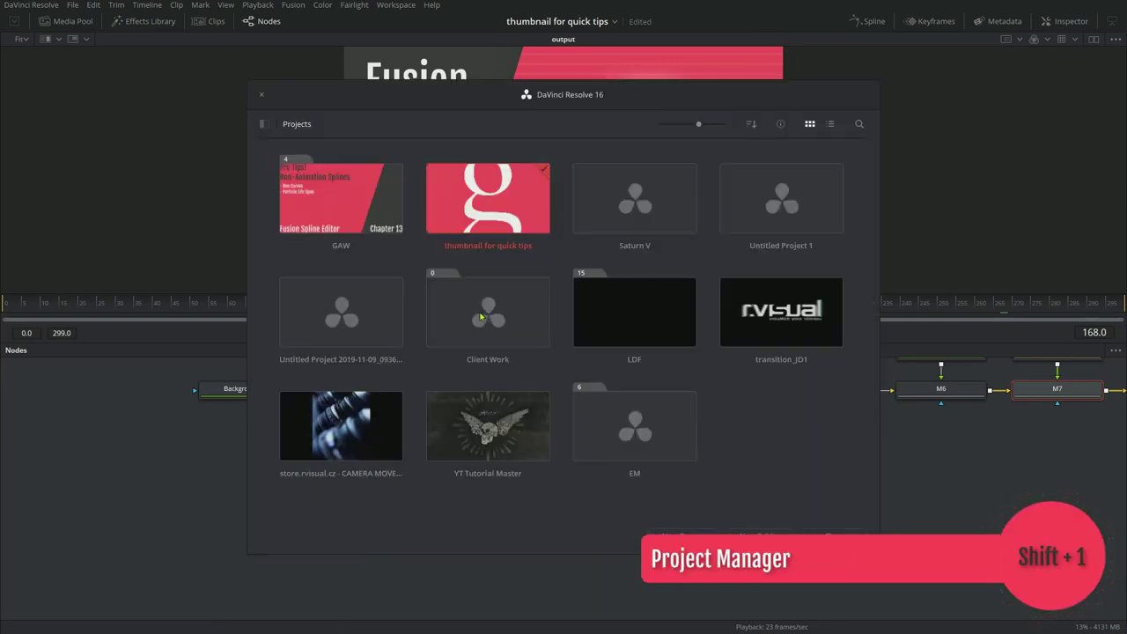
{"action": "left_click", "coordinate": [261, 95]}
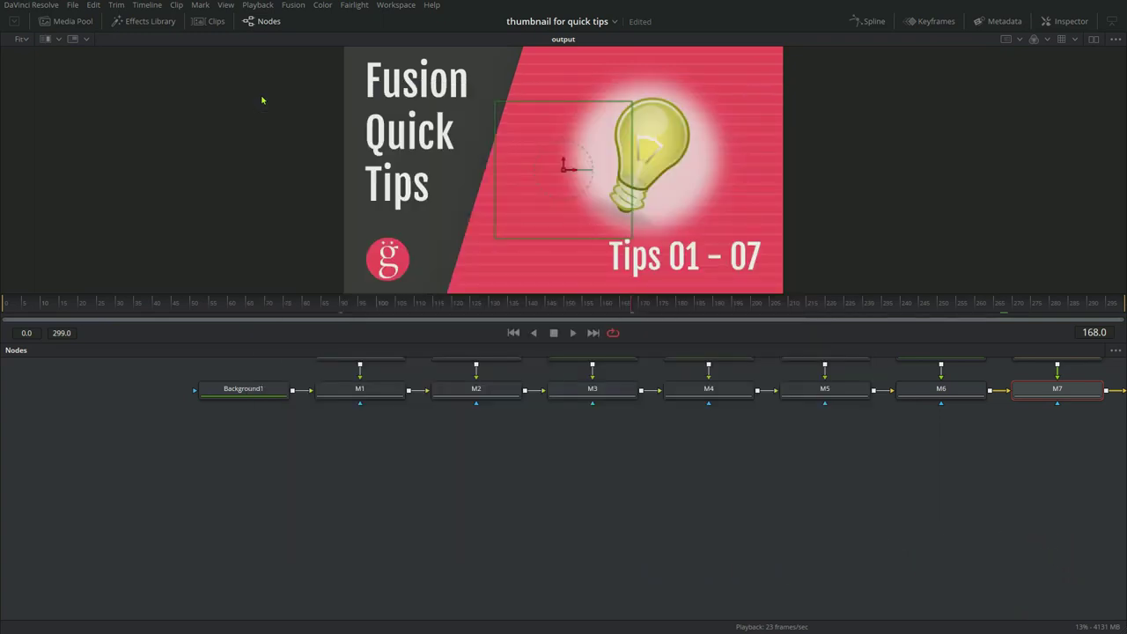
{"action": "key", "text": "shift+9"}
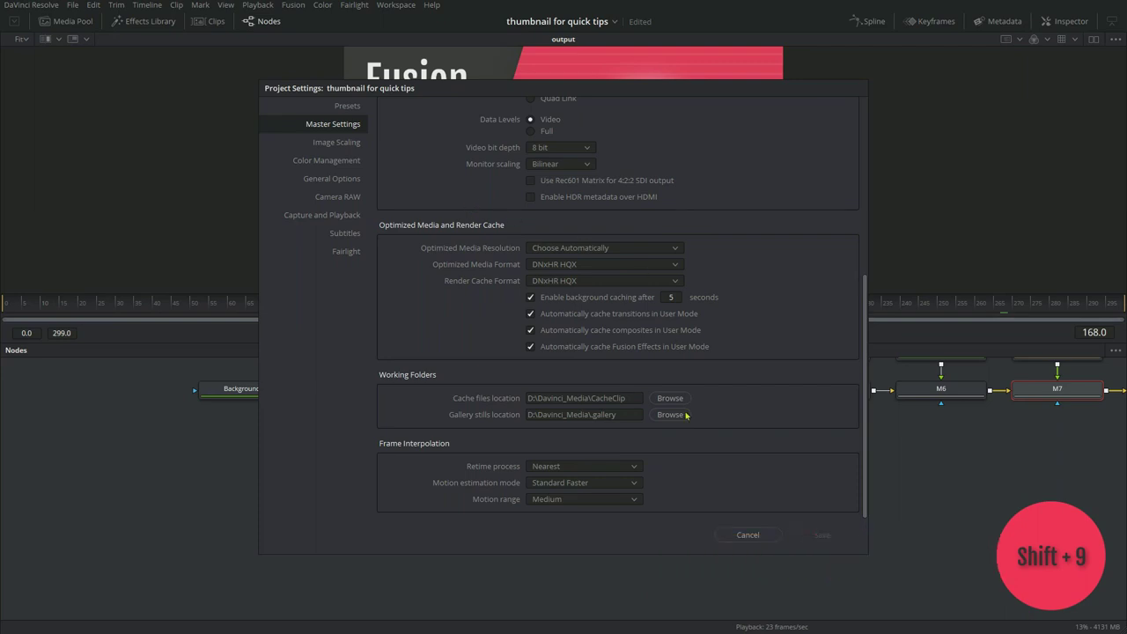
{"action": "key", "text": "Escape"}
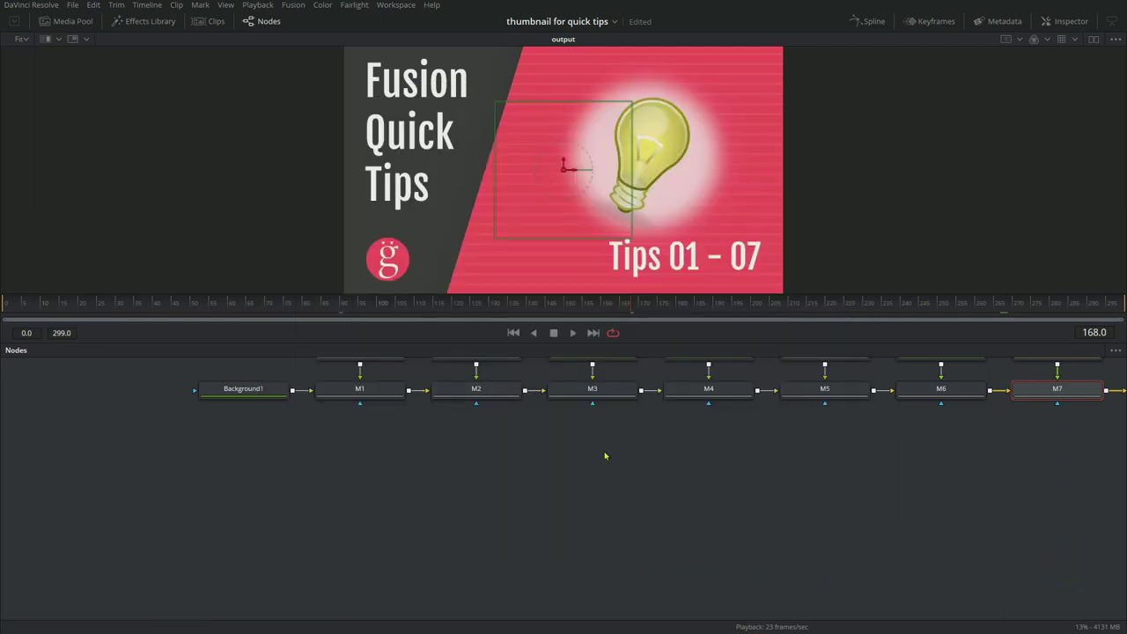
{"action": "left_click", "coordinate": [613, 465]}
{"action": "left_click_drag", "start_coordinate": [621, 470], "coordinate": [682, 480]}
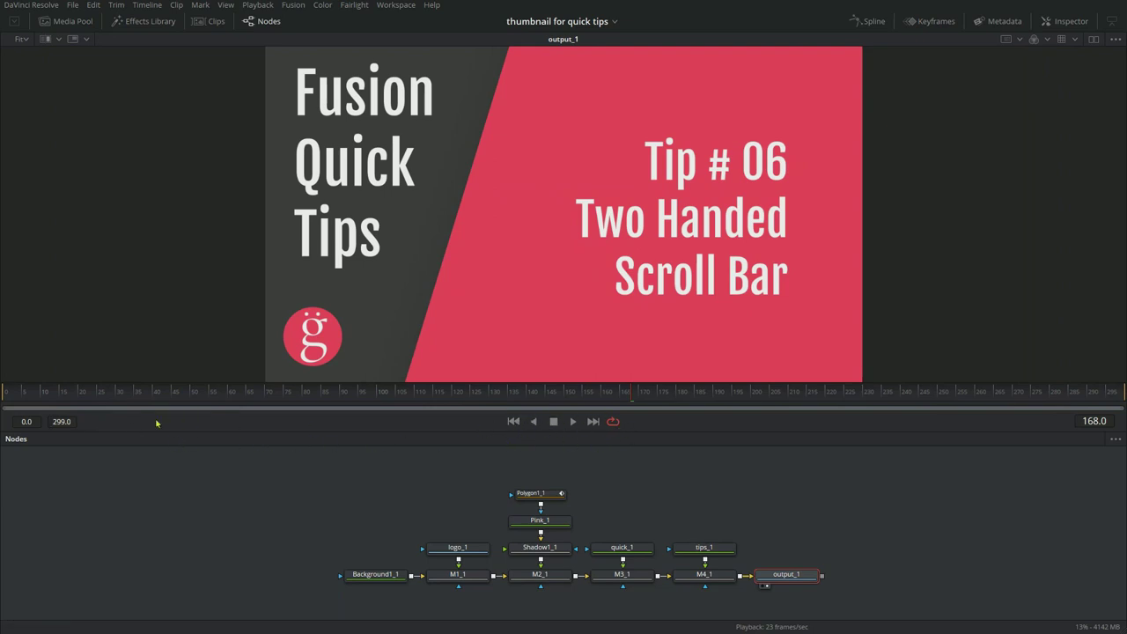
Step: Start editing the Render Start time field and Tab over to Render End
{"action": "left_click", "coordinate": [32, 419]}
{"action": "key", "text": "Tab"}
Step: Set the current time to 50 and drag the render range to frames 100–140
{"action": "left_click", "coordinate": [1095, 421]}
{"action": "type", "text": "50"}
{"action": "key", "text": "Return"}
{"action": "left_click_drag", "start_coordinate": [4, 398], "coordinate": [176, 396]}
{"action": "left_click_drag", "start_coordinate": [1123, 393], "coordinate": [526, 404]}
{"action": "left_click_drag", "start_coordinate": [175, 397], "coordinate": [376, 400]}
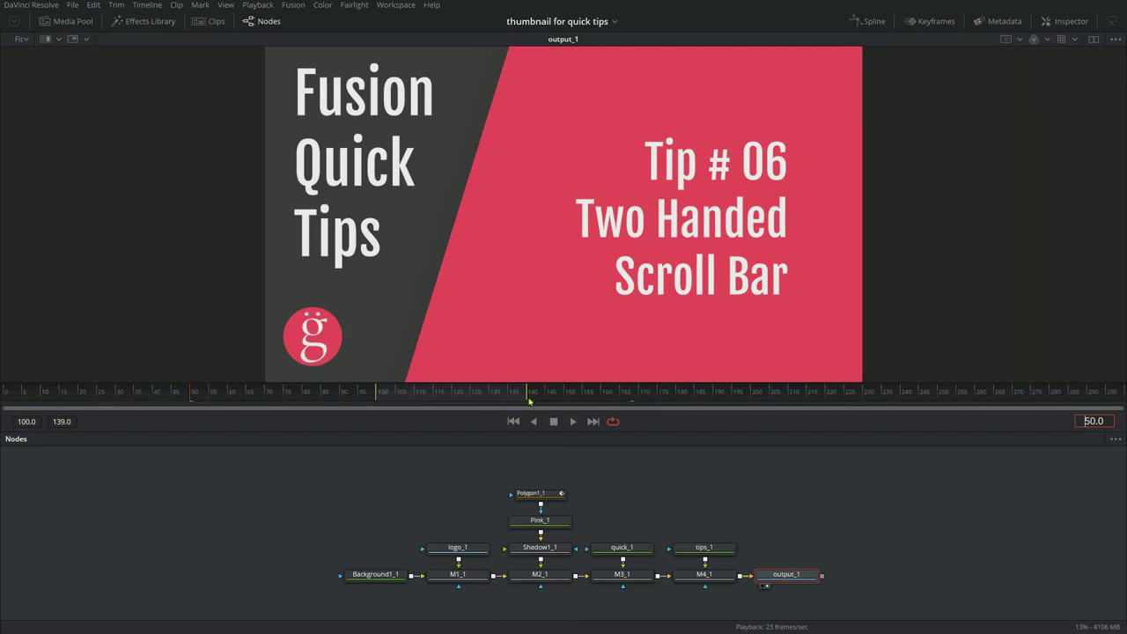
{"action": "left_click_drag", "start_coordinate": [530, 401], "coordinate": [532, 396]}
Step: Zoom the time ruler to roughly frames 78–176 and move the playhead to frame 112
{"action": "left_click_drag", "start_coordinate": [5, 409], "coordinate": [195, 419]}
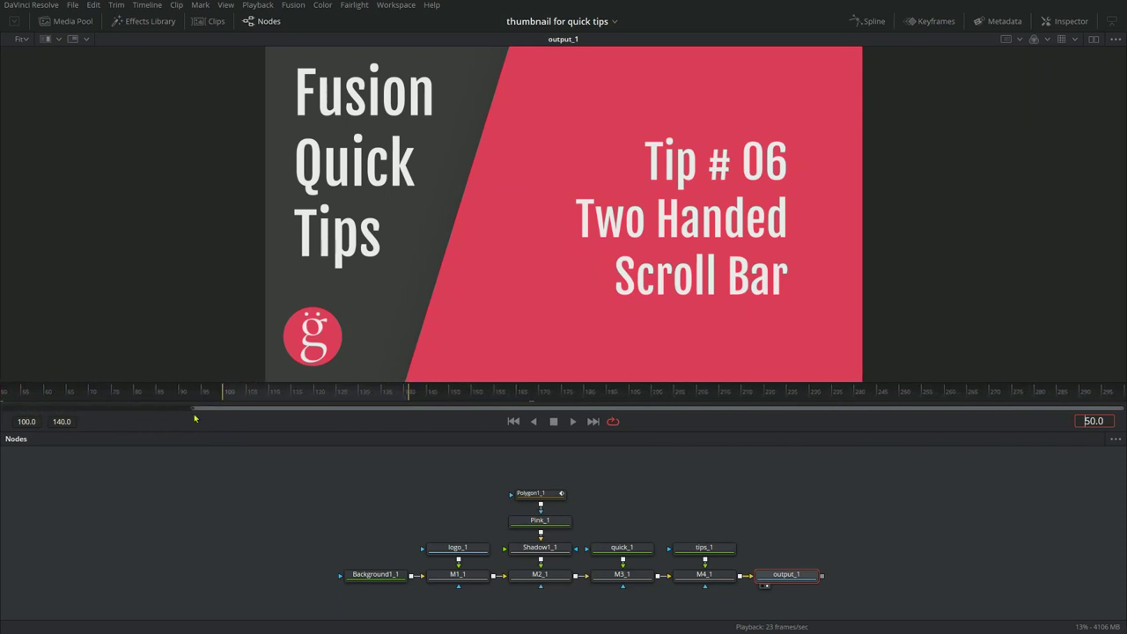
{"action": "left_click_drag", "start_coordinate": [1124, 414], "coordinate": [1107, 414]}
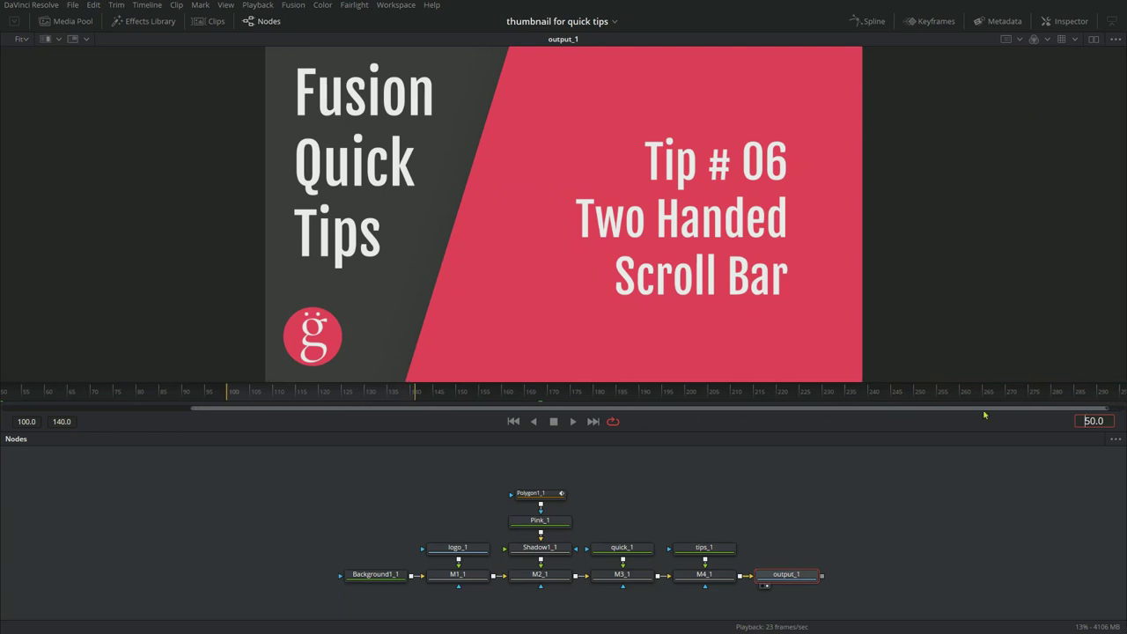
{"action": "left_click_drag", "start_coordinate": [984, 414], "coordinate": [669, 410]}
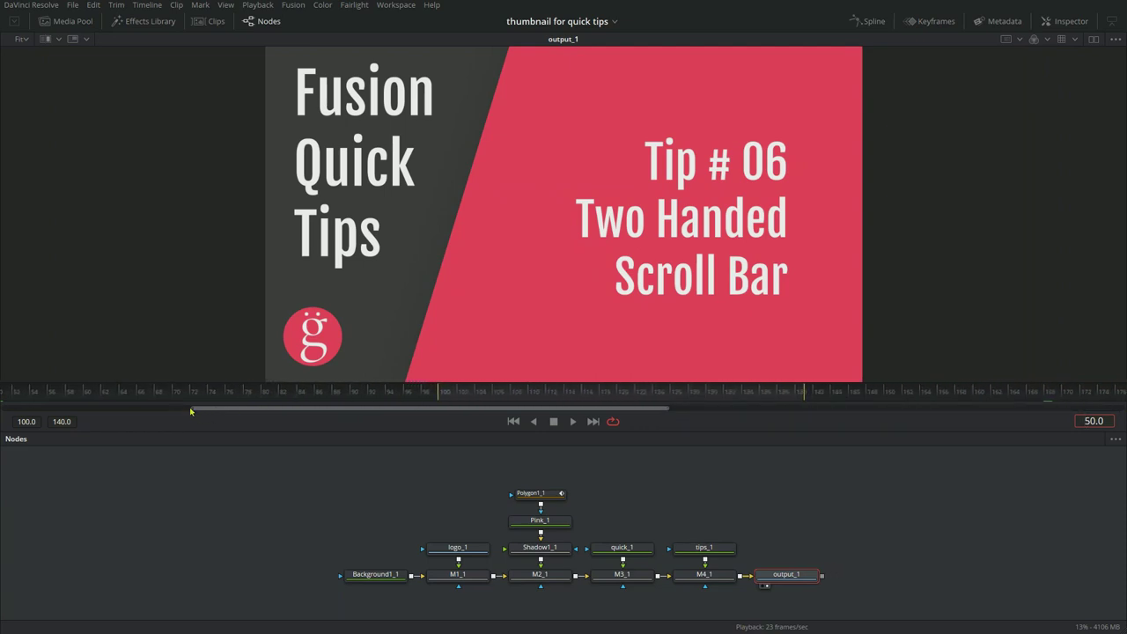
{"action": "left_click_drag", "start_coordinate": [190, 407], "coordinate": [291, 412]}
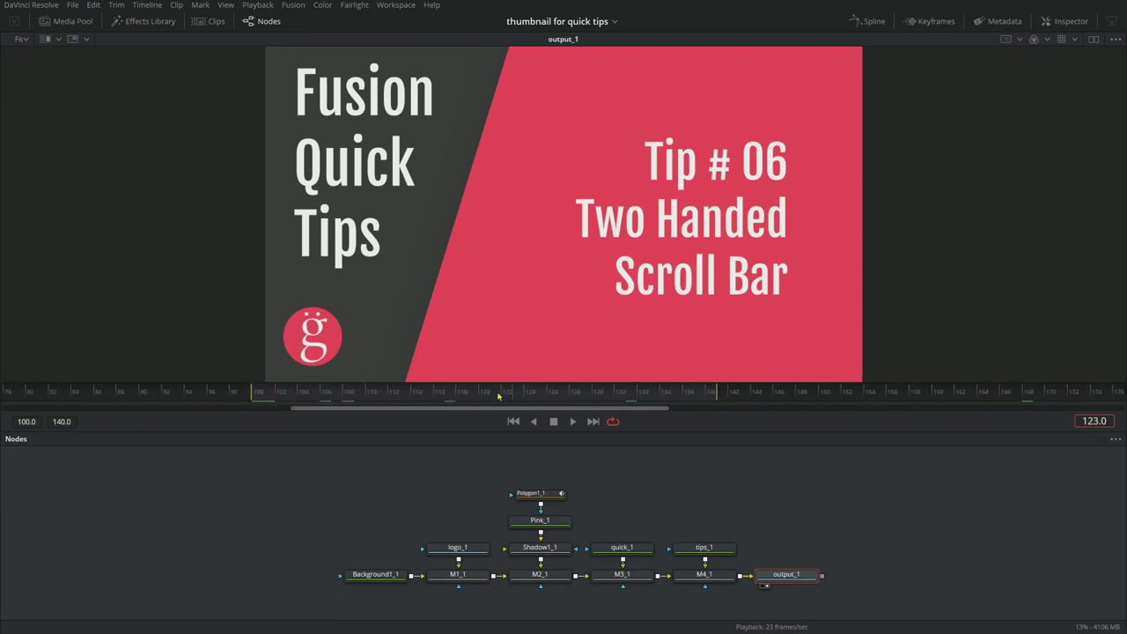
{"action": "left_click_drag", "start_coordinate": [499, 396], "coordinate": [393, 395]}
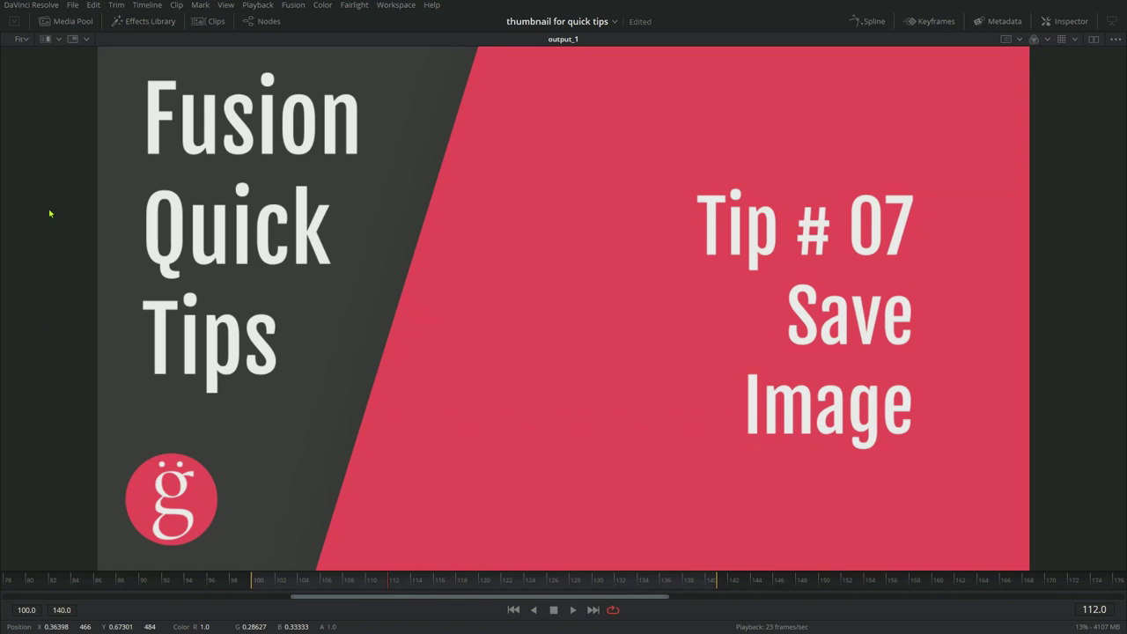
Step: Bring back the Nodes panel below the viewer and scrub the playhead to frame 122
{"action": "left_click", "coordinate": [262, 20]}
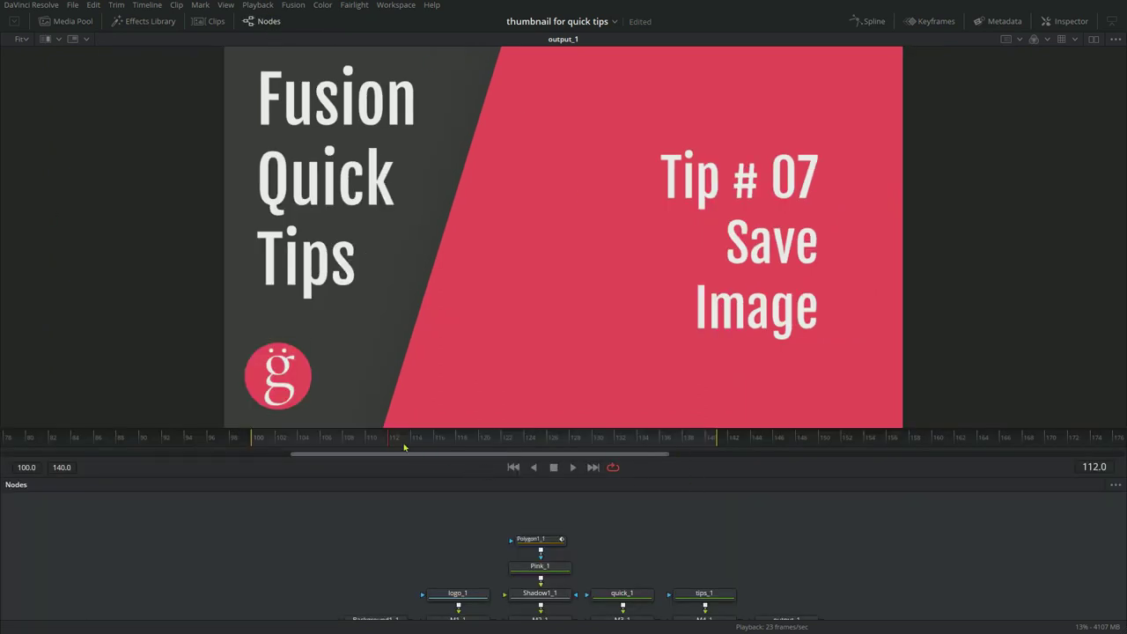
{"action": "left_click_drag", "start_coordinate": [405, 447], "coordinate": [565, 441]}
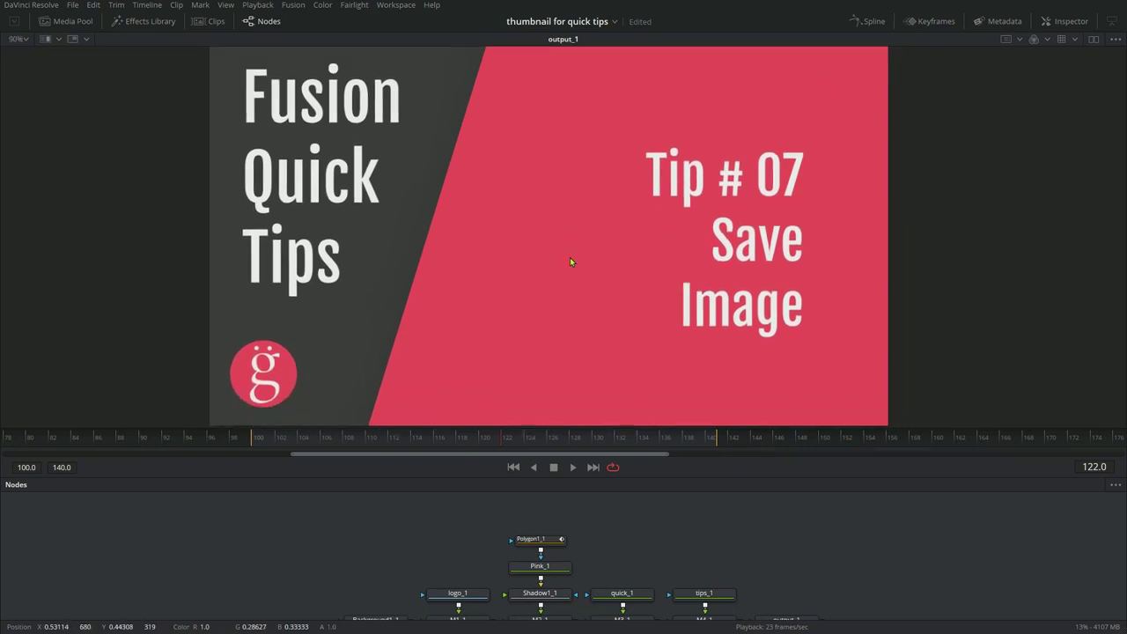
Step: Save the viewer image to the Desktop as quick_tips.jpg, choosing its file type
{"action": "right_click", "coordinate": [569, 257]}
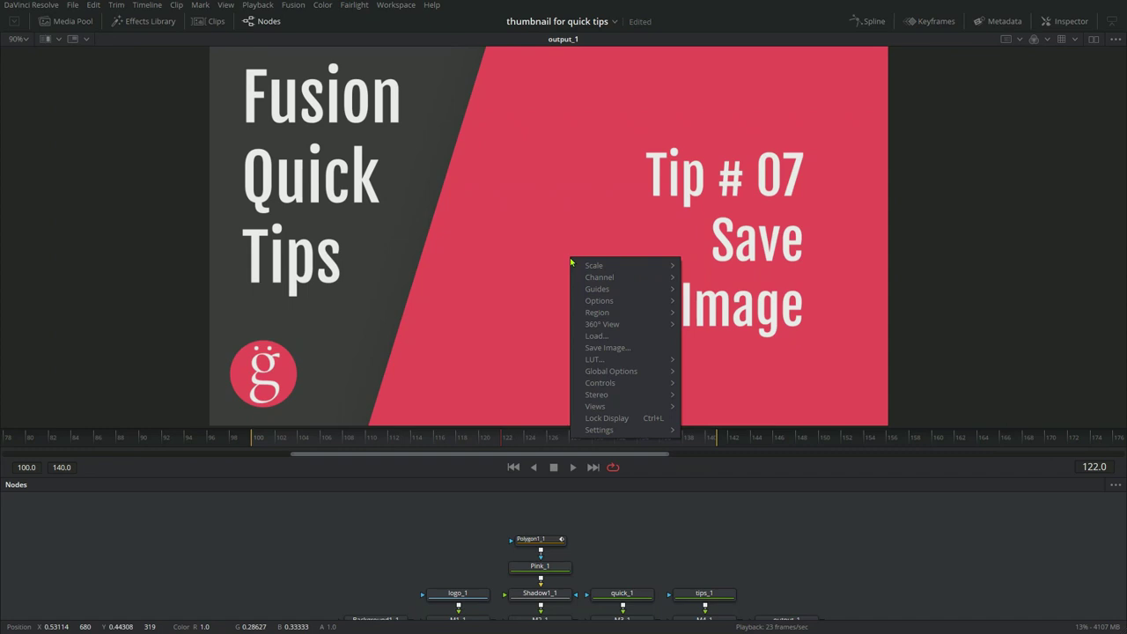
{"action": "left_click", "coordinate": [599, 347]}
{"action": "left_click", "coordinate": [171, 271]}
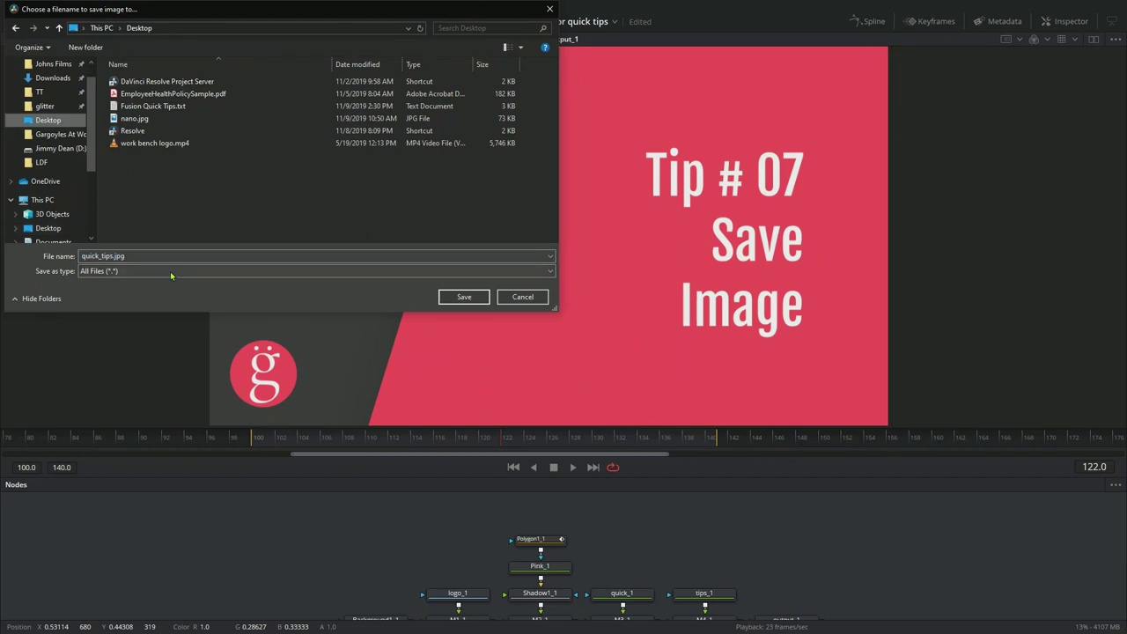